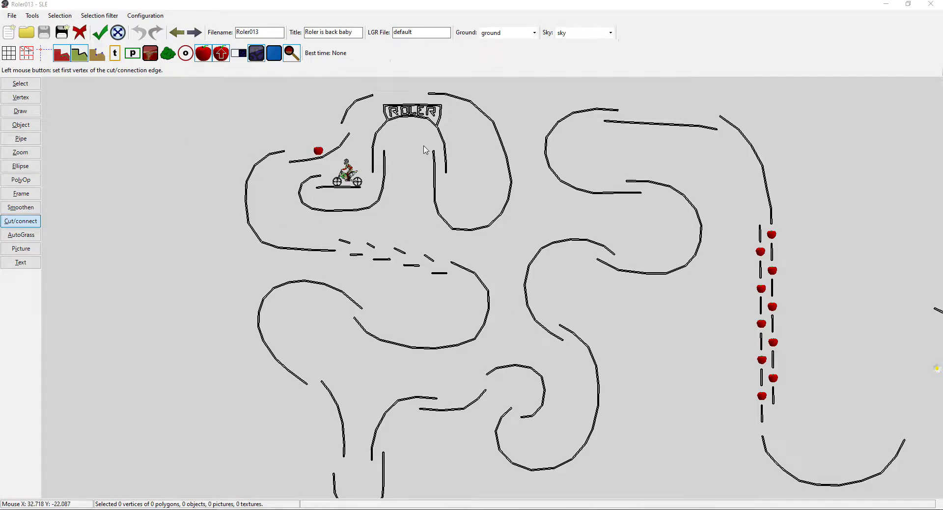
# - Browse forward through the levels from Roler013 to Roler080, viewing the layout of each track
pyautogui.scroll(1, 426, 150)
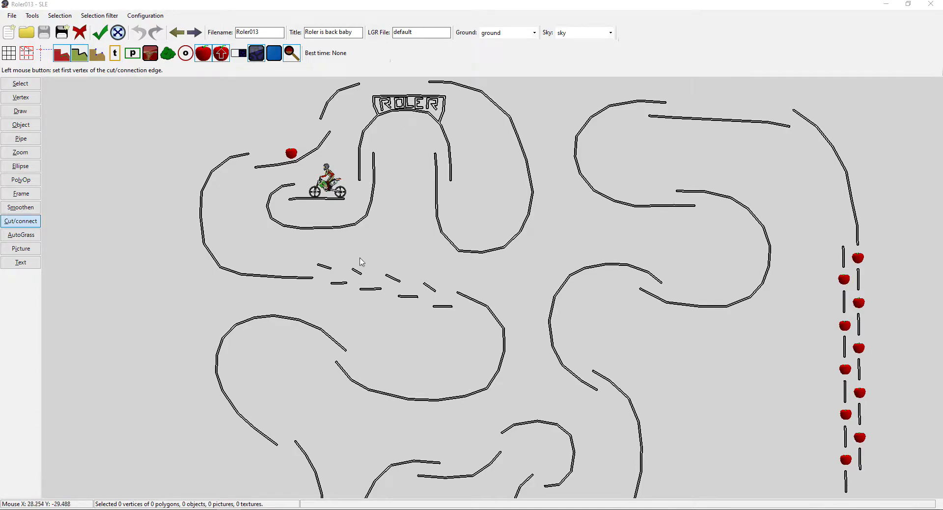
pyautogui.click(196, 34)
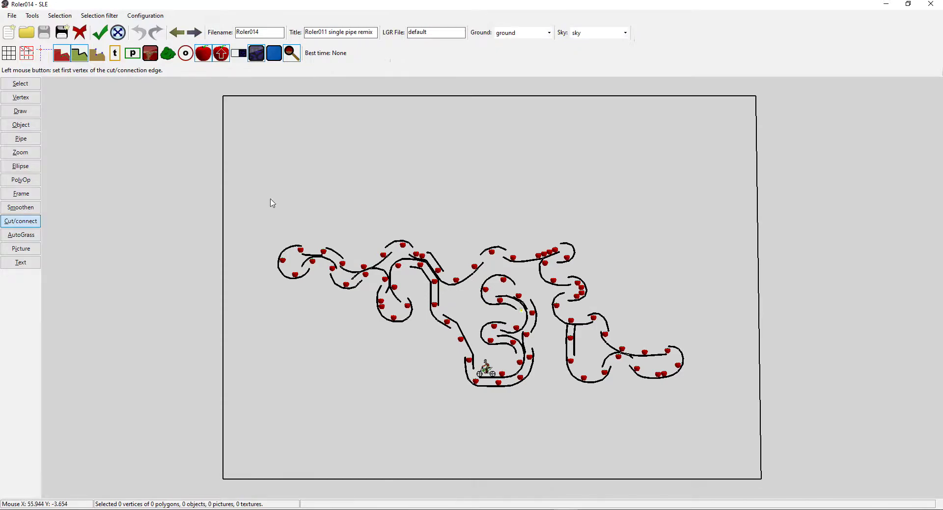
pyautogui.scroll(4, 467, 321)
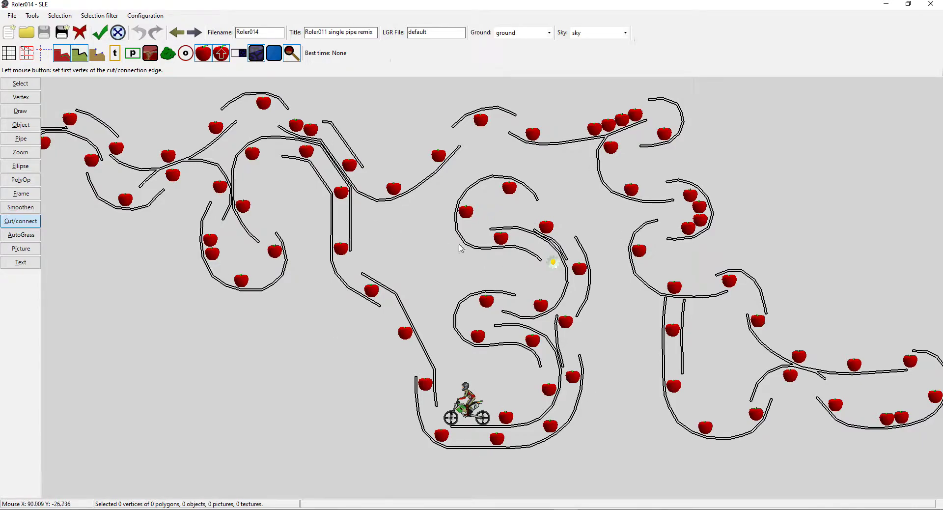
pyautogui.click(194, 33)
pyautogui.click(194, 32)
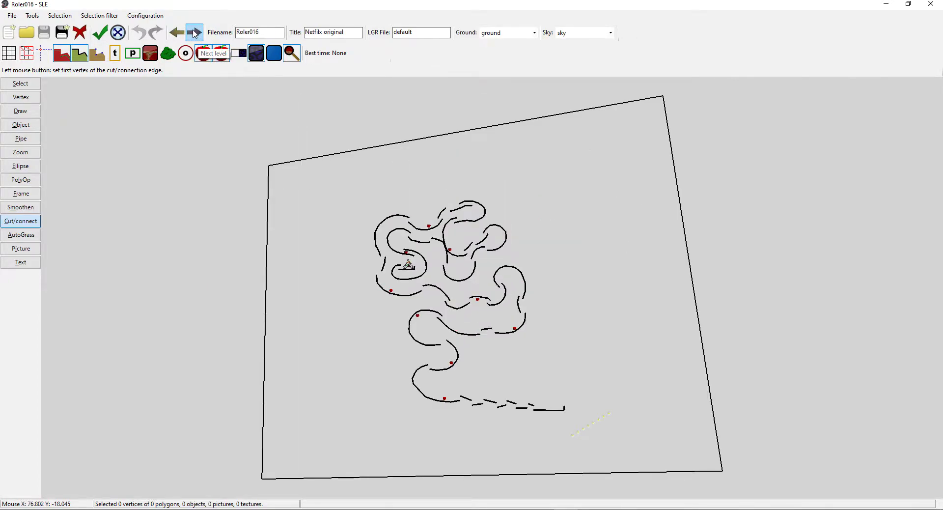
pyautogui.click(194, 32)
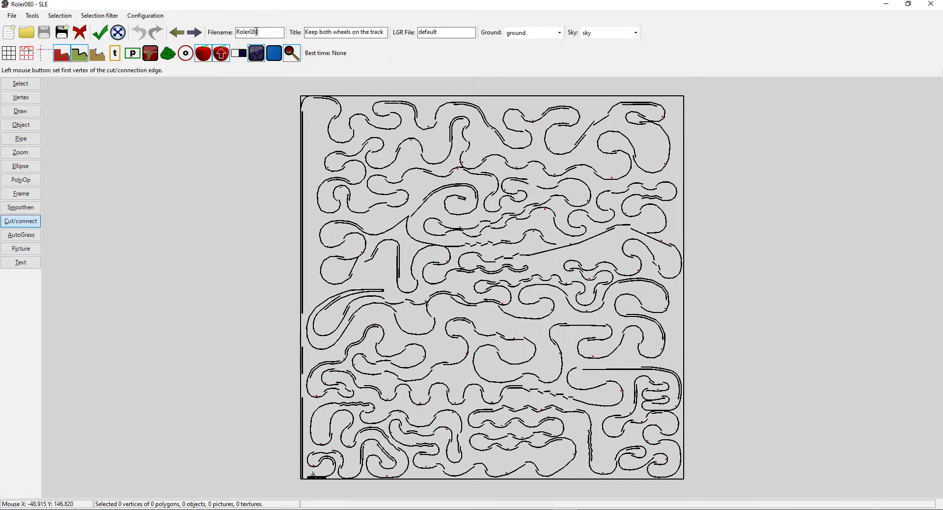
# - Examine the overall track layout of level Roler080 and its start area around the bike
pyautogui.scroll(5, 327, 467)
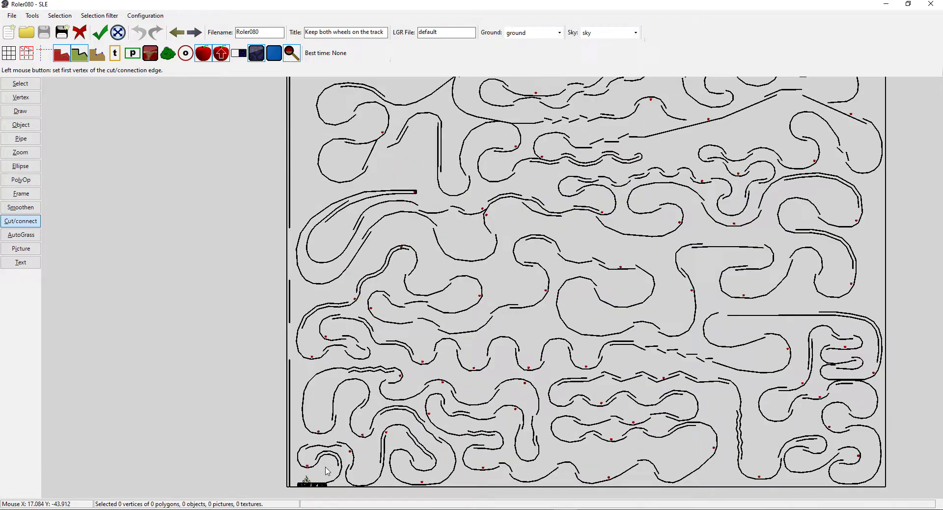
pyautogui.scroll(-6, 327, 470)
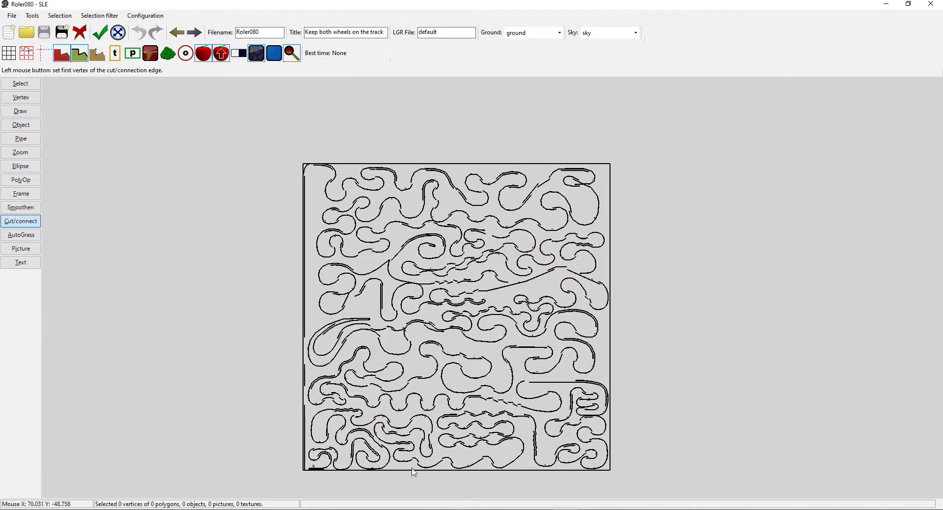
pyautogui.scroll(6, 325, 479)
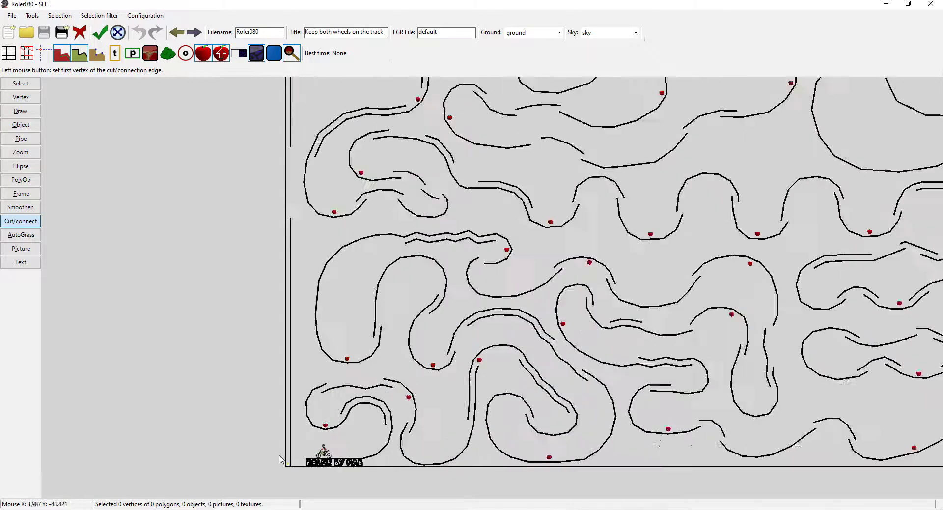
pyautogui.scroll(1, 383, 460)
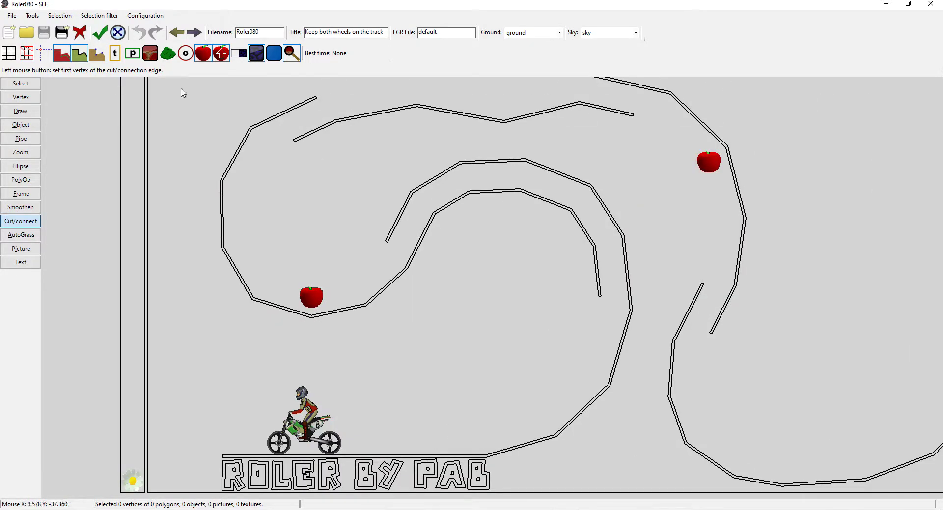
# - Advance from Roler080 to the Rolerbck level and examine its track pieces and start area
pyautogui.click(195, 34)
pyautogui.click(196, 35)
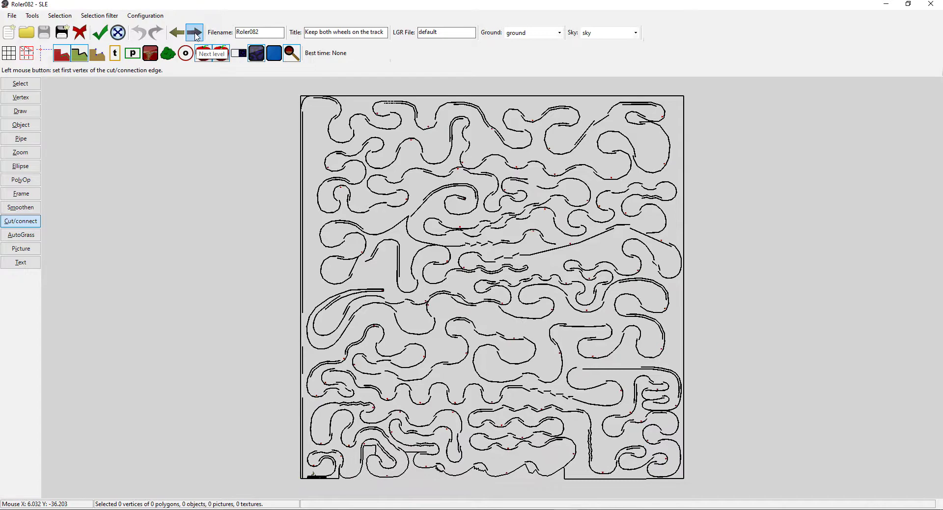
pyautogui.click(195, 36)
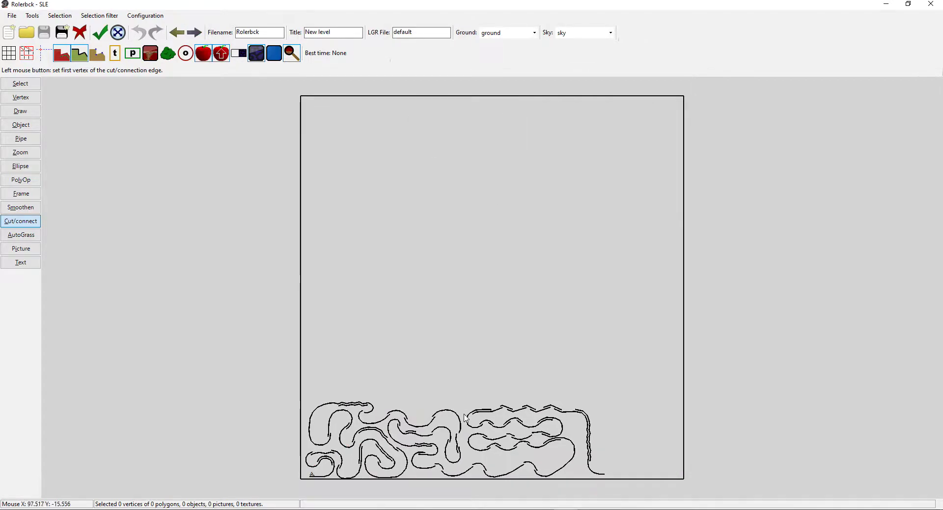
pyautogui.scroll(-2, 528, 474)
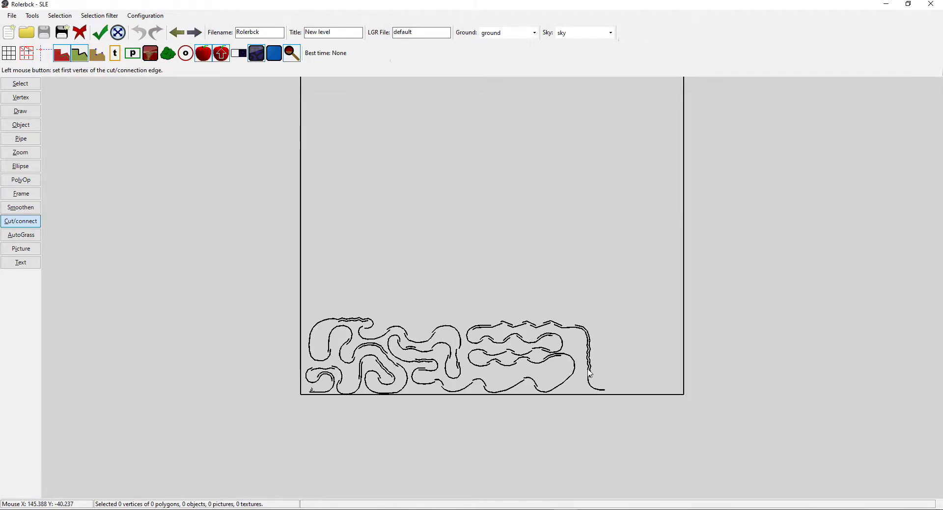
pyautogui.scroll(4, 534, 364)
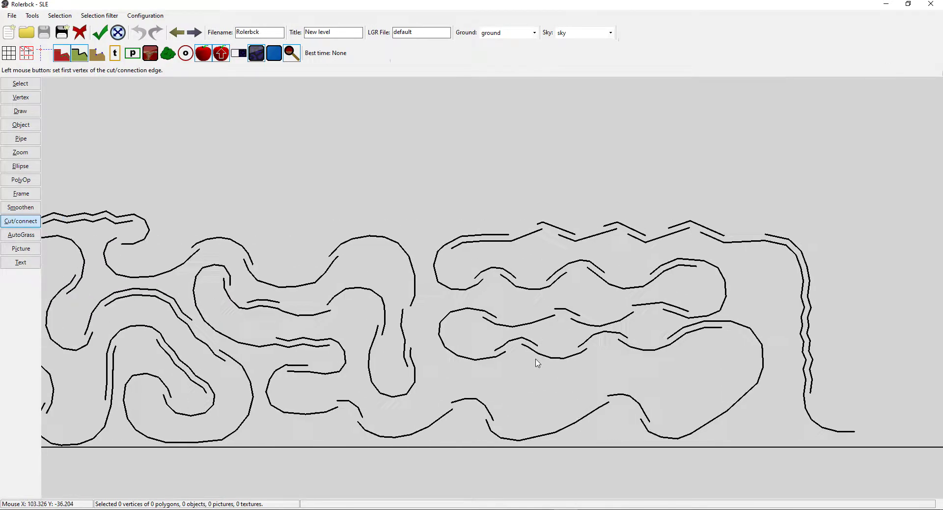
pyautogui.scroll(-4, 436, 338)
pyautogui.scroll(4, 591, 248)
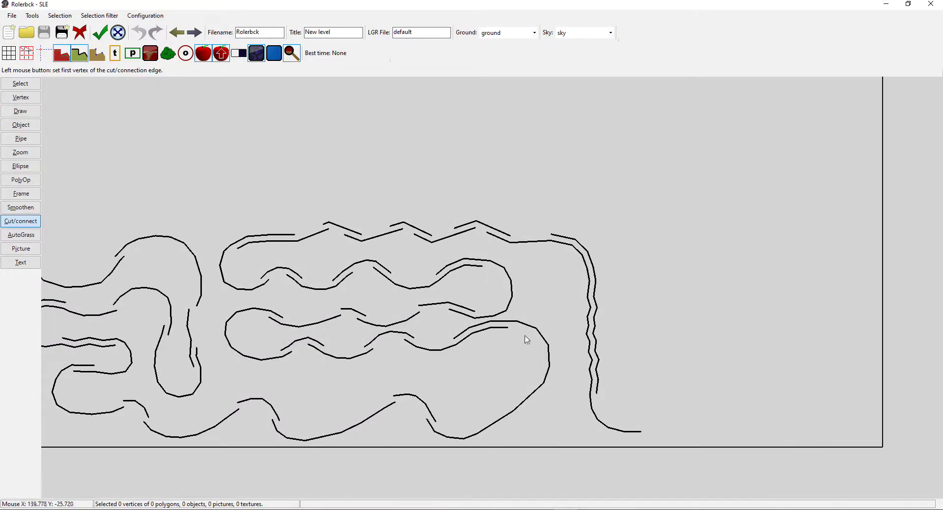
pyautogui.press('Left')
pyautogui.scroll(-2, 404, 329)
pyautogui.scroll(5, 344, 436)
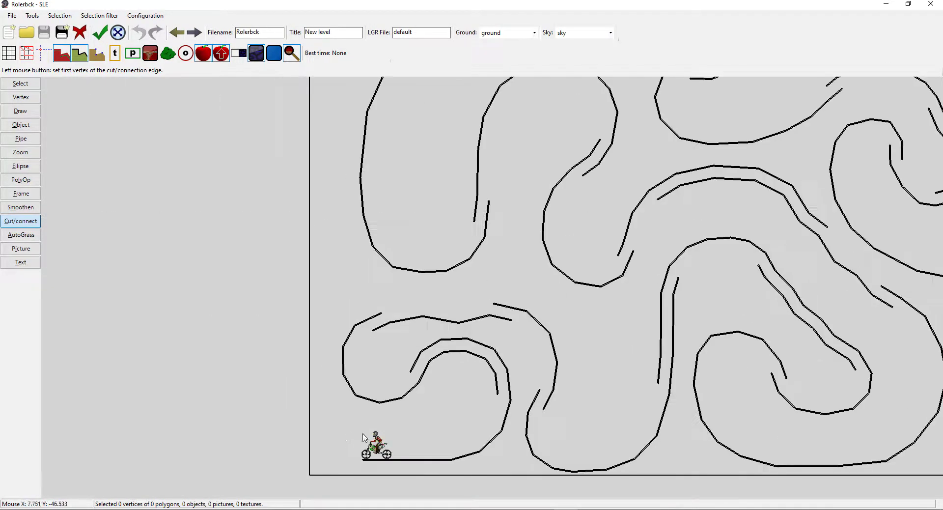
pyautogui.press('Down')
# - Place two short, parallel horizontal bars above the start platform beside the bike, adjusting the ends of the lower bar
pyautogui.click(21, 83)
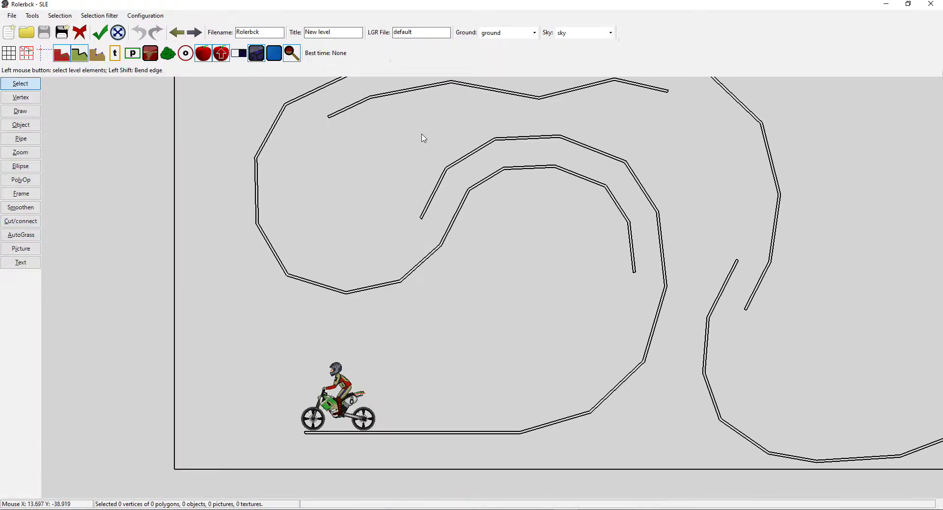
pyautogui.moveTo(486, 124); pyautogui.dragTo(472, 412)
pyautogui.rightClick(553, 164)
pyautogui.click(564, 169)
pyautogui.scroll(3, 451, 449)
pyautogui.moveTo(478, 294); pyautogui.dragTo(556, 392)
pyautogui.moveTo(380, 310); pyautogui.dragTo(346, 388)
pyautogui.click(355, 290)
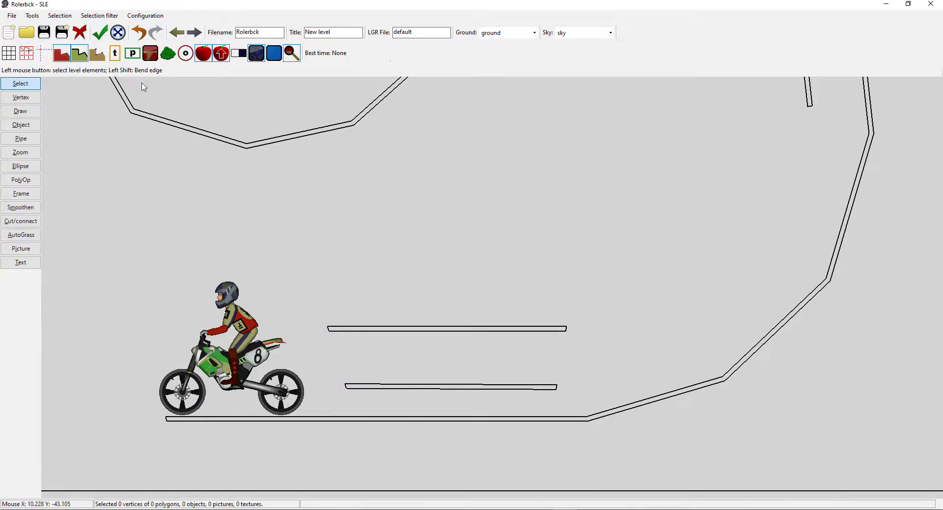
pyautogui.click(21, 138)
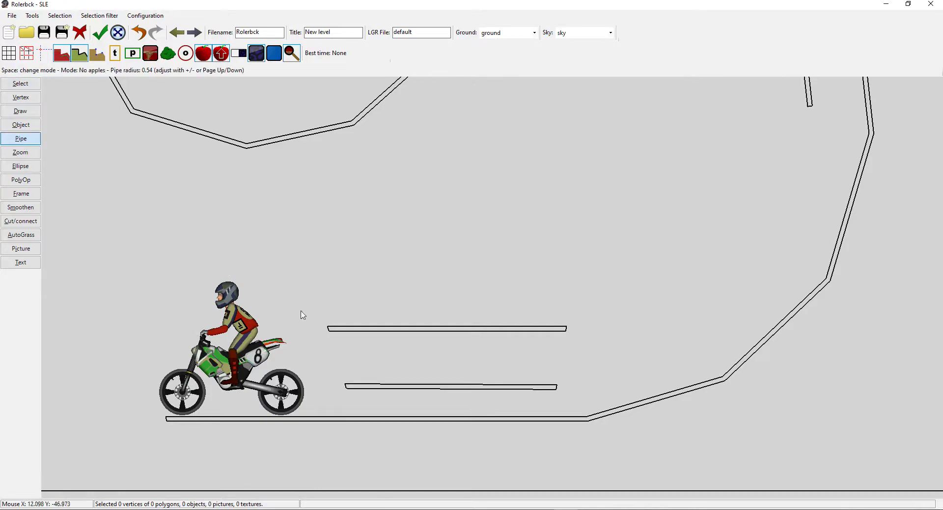
pyautogui.click(345, 346)
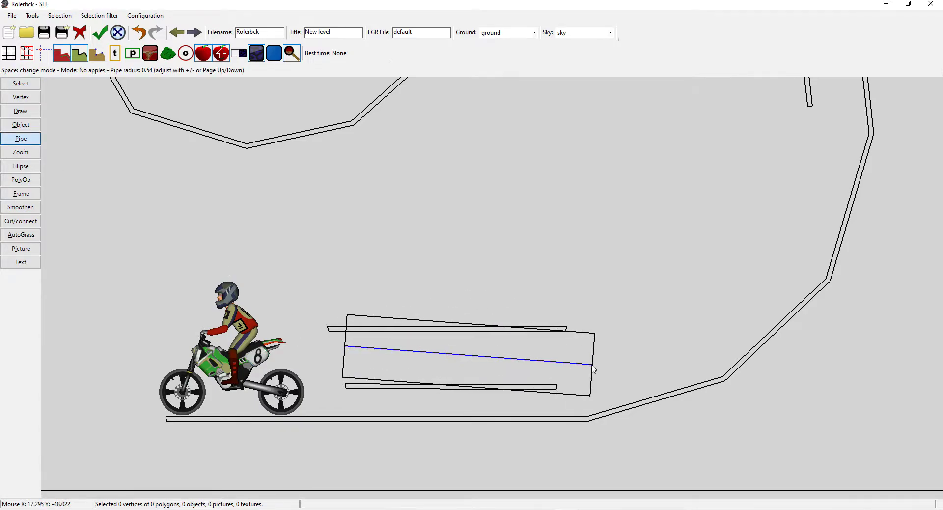
pyautogui.rightClick(287, 176)
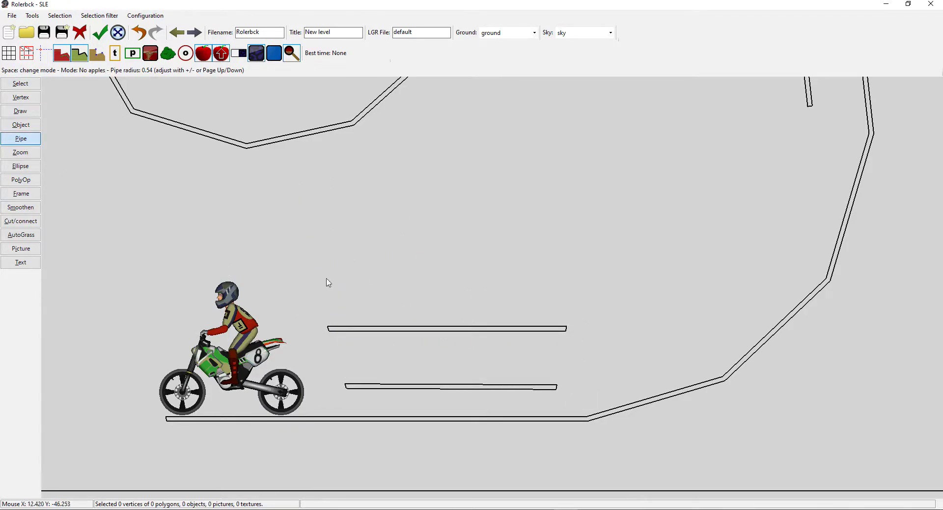
# - Start a trial pipe between the two bars and reduce the pipe radius to 0.50
pyautogui.click(363, 353)
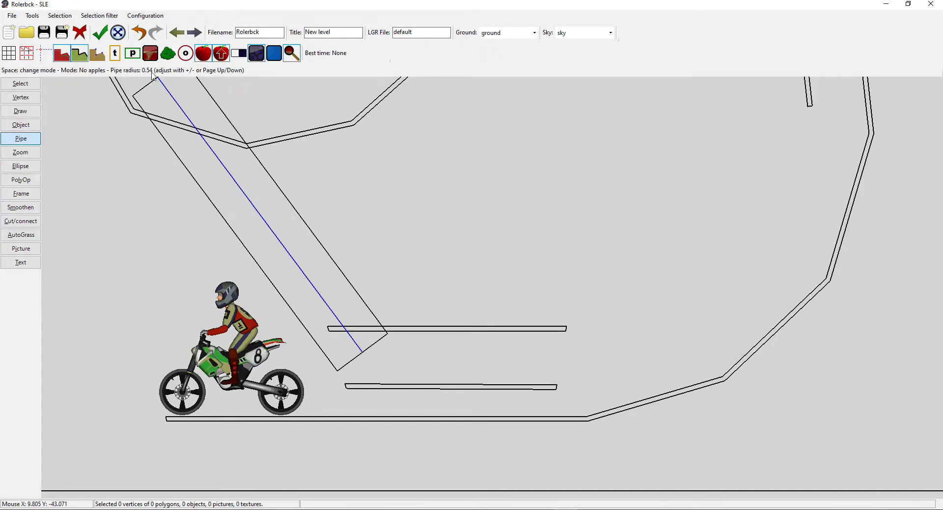
pyautogui.press('+')
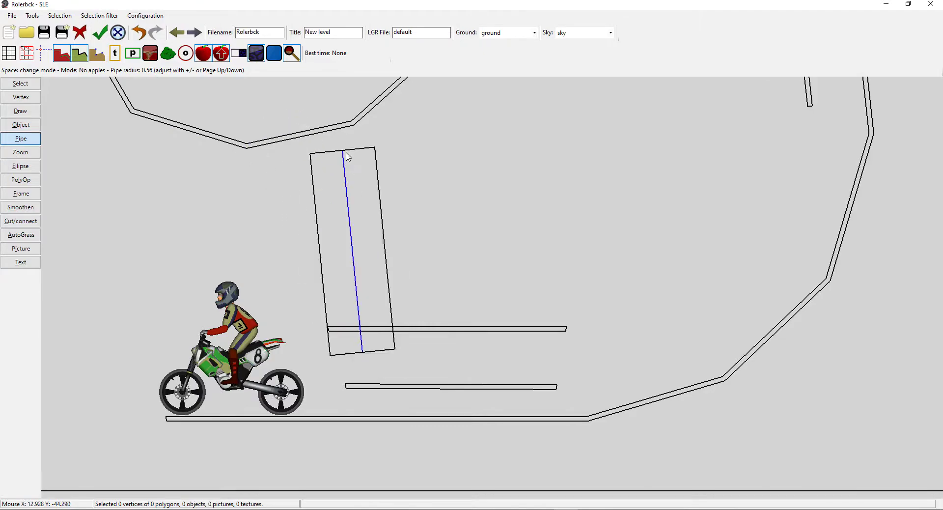
pyautogui.press('-')
pyautogui.press('-')
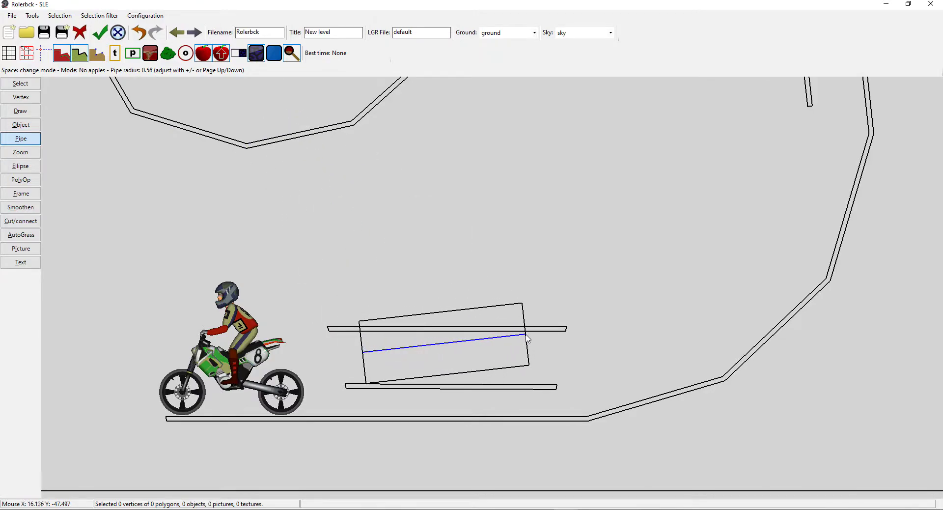
pyautogui.press('-')
pyautogui.rightClick(517, 358)
# - Draw a straight horizontal pipe spanning the gap between the two bars
pyautogui.click(334, 350)
pyautogui.rightClick(521, 360)
pyautogui.click(562, 353)
pyautogui.click(317, 352)
pyautogui.rightClick(318, 357)
pyautogui.click(30, 84)
pyautogui.moveTo(561, 362); pyautogui.dragTo(568, 365)
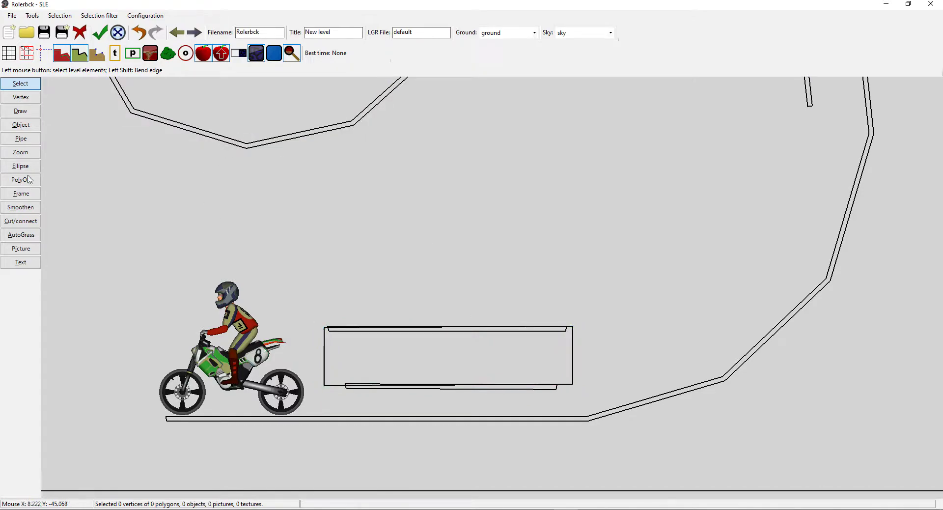
# - Create a frame from the rectangular pipe polygon beside the bike
pyautogui.click(29, 194)
pyautogui.click(323, 369)
pyautogui.click(257, 289)
# - Move the start bike into the frame so its wheels rest on the inner floor, and nudge the upper bar
pyautogui.click(20, 84)
pyautogui.moveTo(188, 391); pyautogui.dragTo(400, 355)
pyautogui.scroll(5, 418, 372)
pyautogui.scroll(-2, 500, 288)
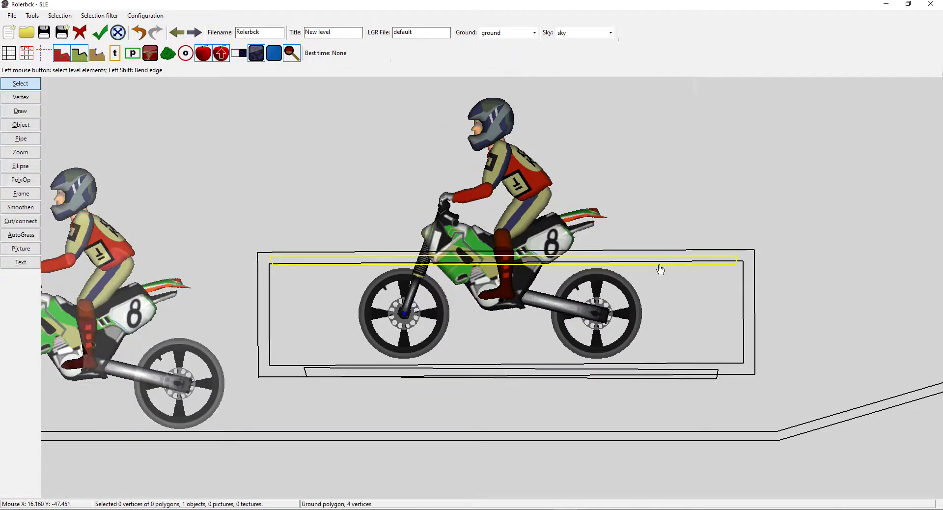
pyautogui.moveTo(659, 266); pyautogui.dragTo(658, 269)
pyautogui.moveTo(592, 316); pyautogui.dragTo(595, 325)
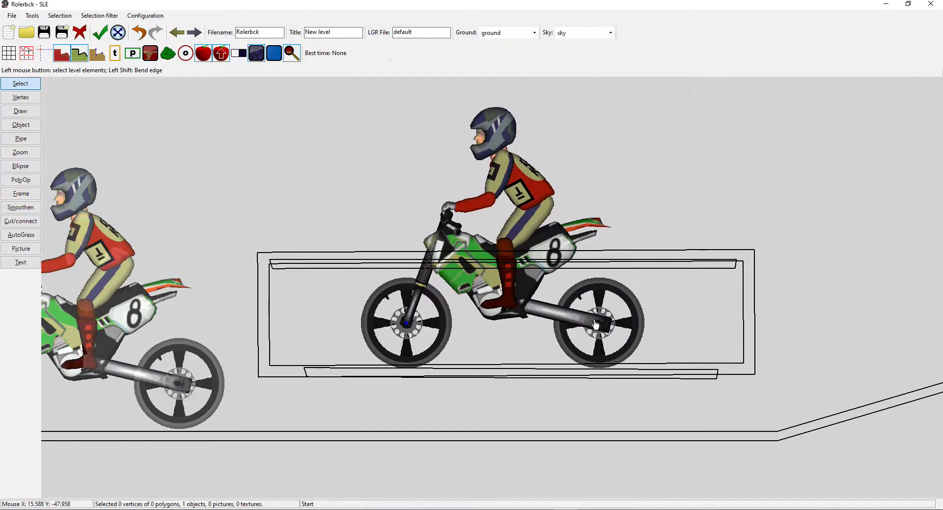
# - Try moving the frame's outer and inner polygons away from the bars, and undo the moves
pyautogui.moveTo(649, 257); pyautogui.dragTo(644, 406)
pyautogui.click(743, 290)
pyautogui.moveTo(743, 289); pyautogui.dragTo(740, 447)
pyautogui.moveTo(690, 269)
pyautogui.mouseDown()
pyautogui.moveTo(693, 288)
pyautogui.moveTo(696, 275)
pyautogui.moveTo(705, 286)
pyautogui.moveTo(703, 263)
pyautogui.mouseUp()
pyautogui.hotkey('ctrl', 'z')
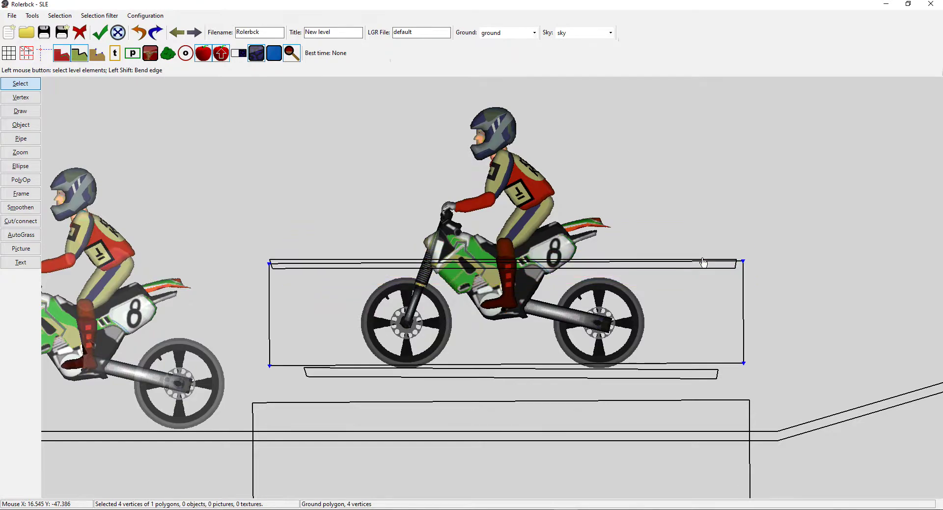
pyautogui.click(704, 262)
# - Align the upper bar inside the frame's upper wall to compare their thickness
pyautogui.moveTo(659, 266)
pyautogui.mouseDown()
pyautogui.moveTo(667, 293)
pyautogui.moveTo(669, 265)
pyautogui.mouseUp()
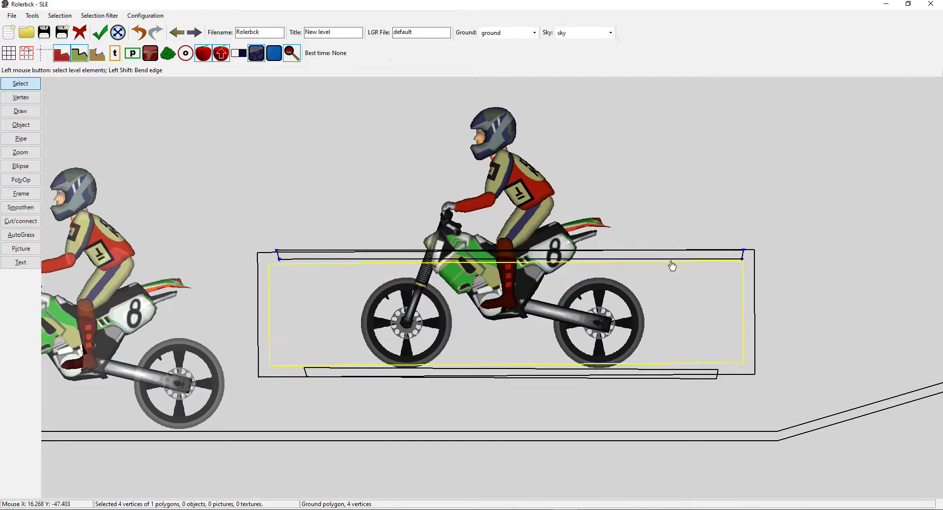
pyautogui.scroll(3, 669, 266)
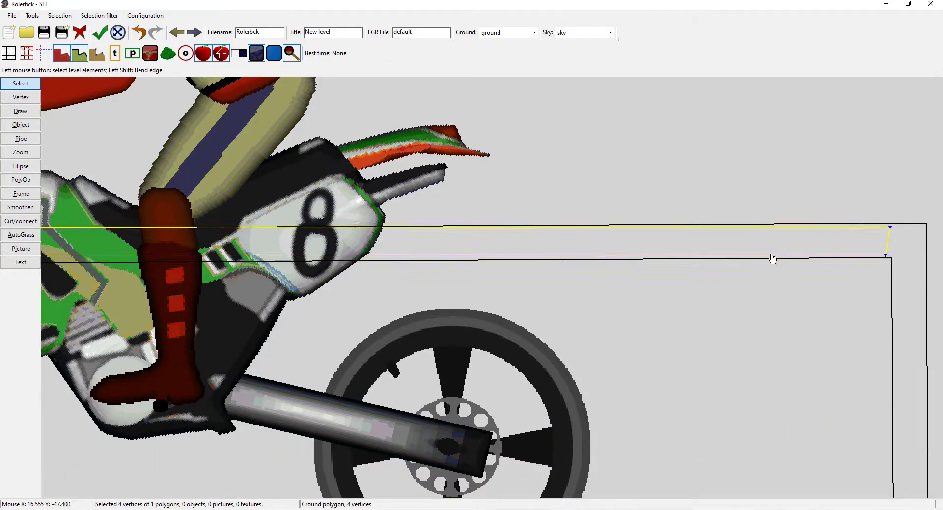
pyautogui.moveTo(774, 254); pyautogui.dragTo(773, 255)
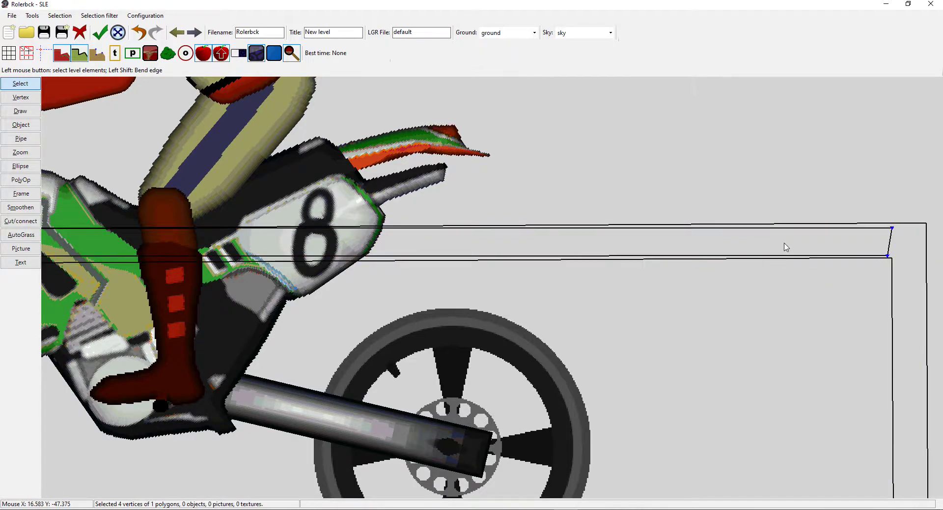
pyautogui.scroll(-3, 780, 281)
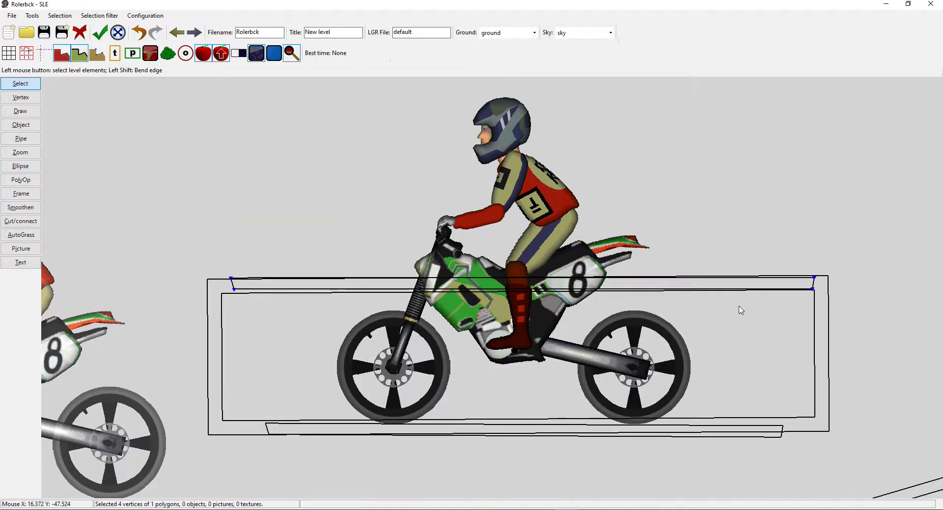
# - Delete the upper and lower bars from the frame
pyautogui.press('Delete')
pyautogui.moveTo(773, 425); pyautogui.dragTo(764, 428)
pyautogui.press('Delete')
# - Shift the start bike slightly up and to the left, and delete both polygons of the frame
pyautogui.moveTo(686, 402); pyautogui.dragTo(592, 388)
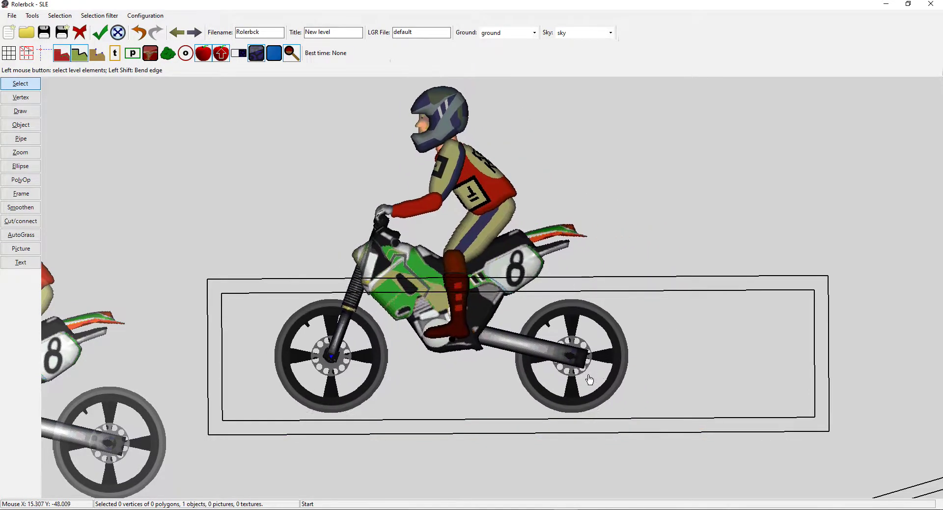
pyautogui.scroll(-2, 592, 386)
pyautogui.press('Right')
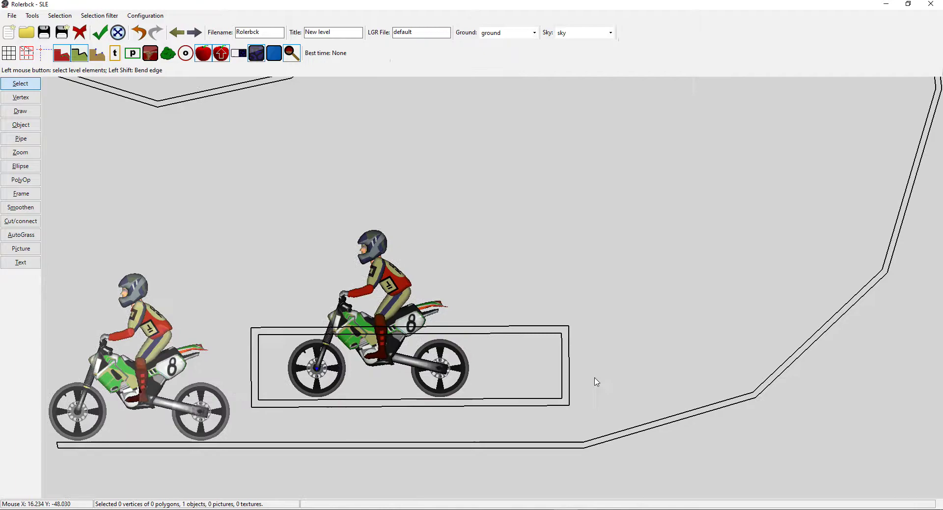
pyautogui.moveTo(267, 301); pyautogui.dragTo(592, 420)
pyautogui.press('Delete')
# - Start a pipe of radius 0.50 at the lower bike's front wheel, following the existing floor and up around the large outer bend
pyautogui.click(20, 138)
pyautogui.click(64, 415)
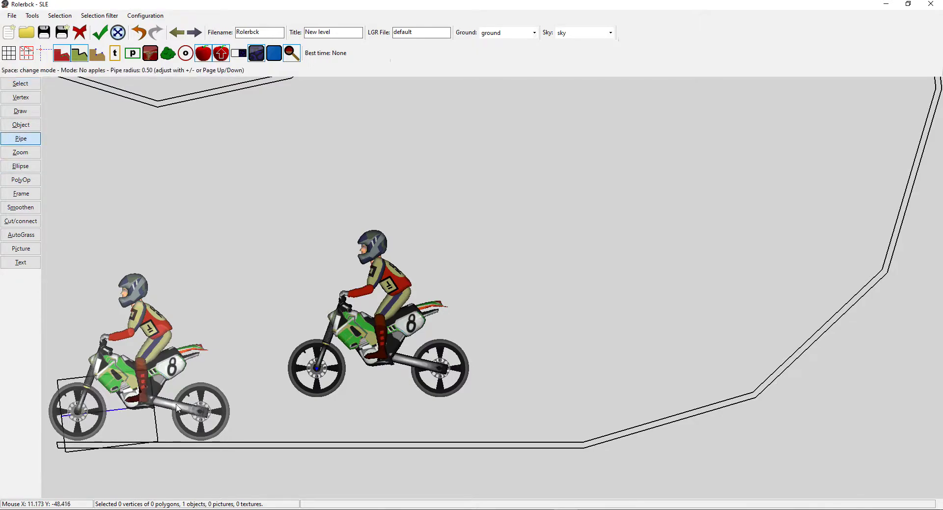
pyautogui.click(587, 412)
pyautogui.click(742, 364)
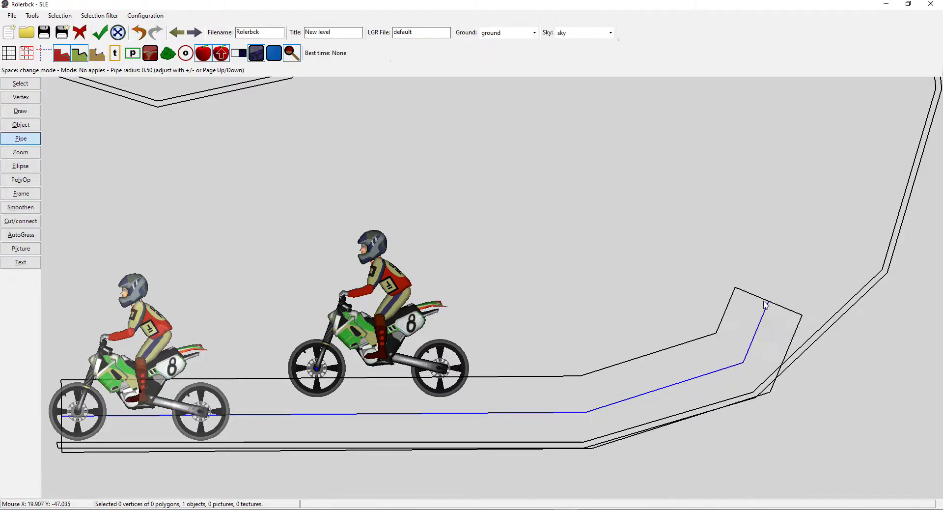
pyautogui.scroll(-3, 754, 314)
pyautogui.click(810, 343)
pyautogui.click(833, 256)
pyautogui.click(822, 169)
pyautogui.click(788, 116)
# - Continue the pipe over the crest between the existing walls and down into the trough of the S-curve
pyautogui.scroll(1, 787, 116)
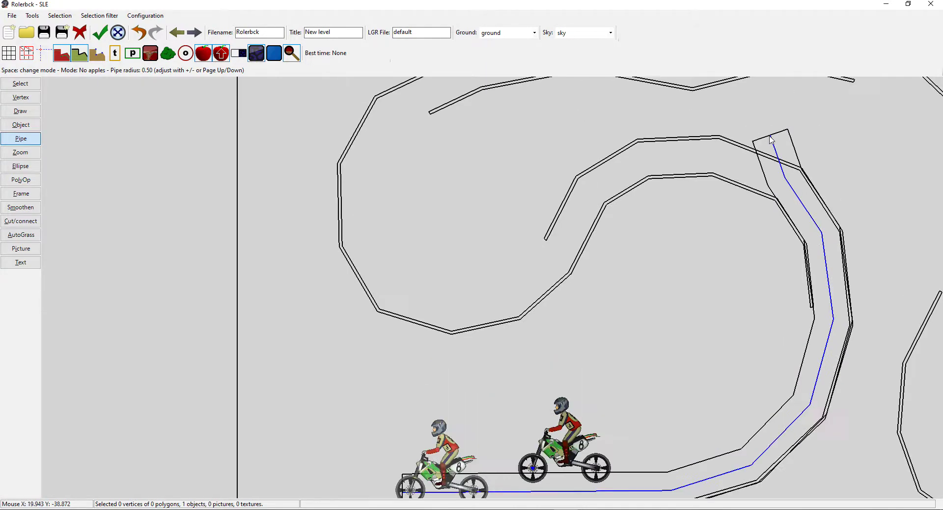
pyautogui.click(712, 155)
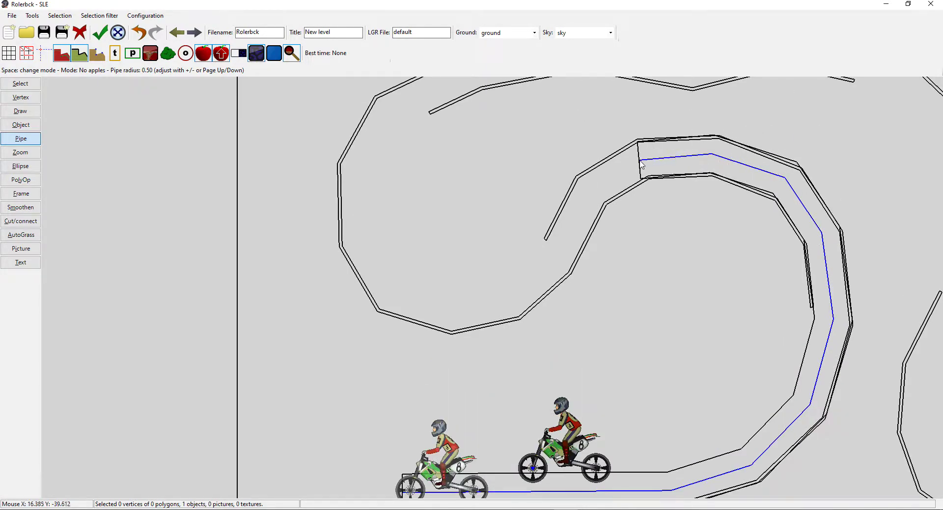
pyautogui.click(643, 160)
pyautogui.click(590, 191)
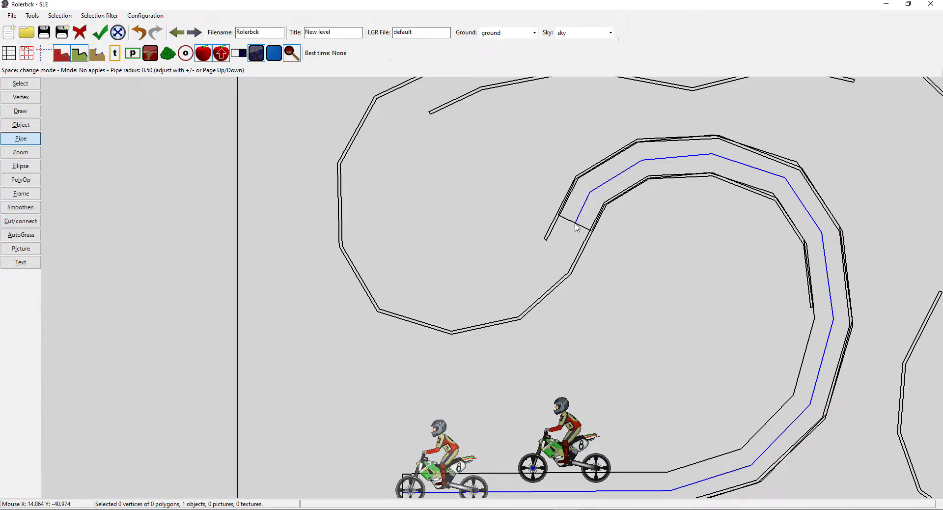
pyautogui.click(554, 265)
pyautogui.click(506, 303)
pyautogui.click(448, 313)
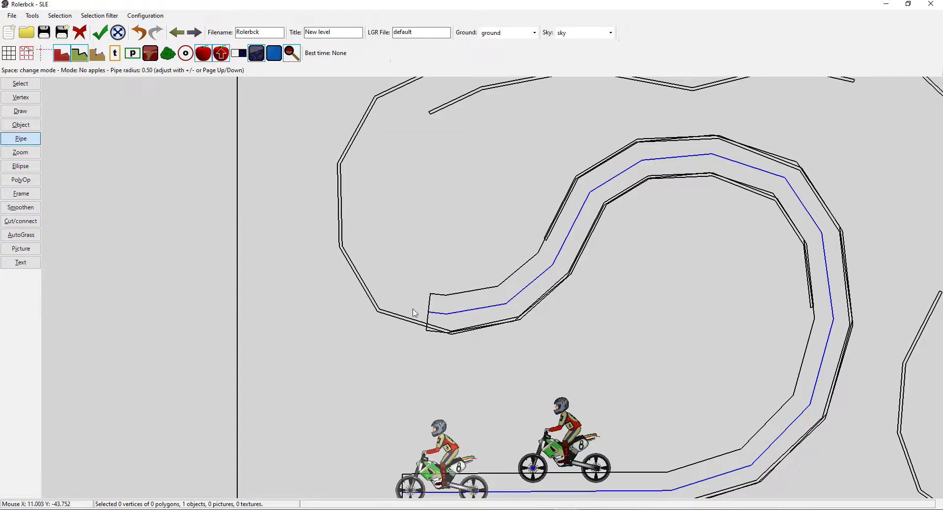
# - Carry the pipe around the far bend and along the wavy upper track, and finish it at the start of the next descent
pyautogui.click(382, 292)
pyautogui.click(355, 239)
pyautogui.click(355, 166)
pyautogui.scroll(3, 403, 189)
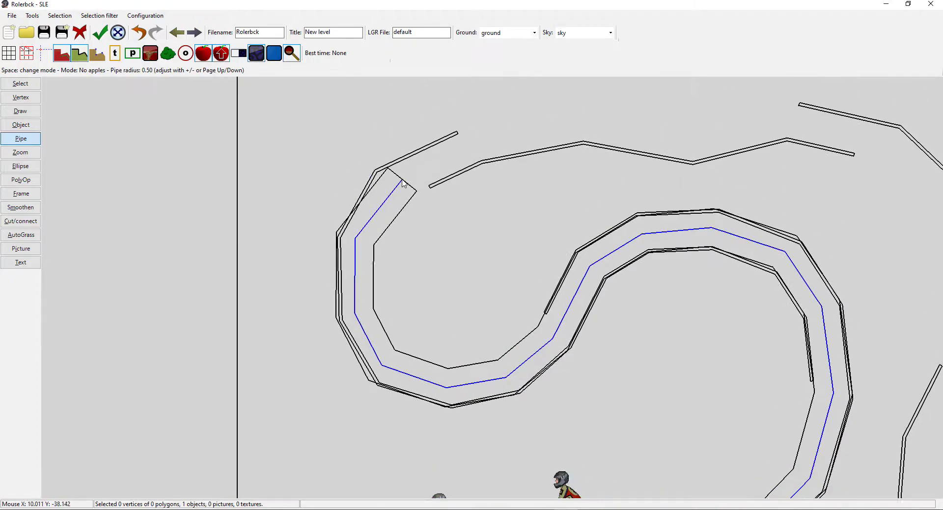
pyautogui.click(395, 180)
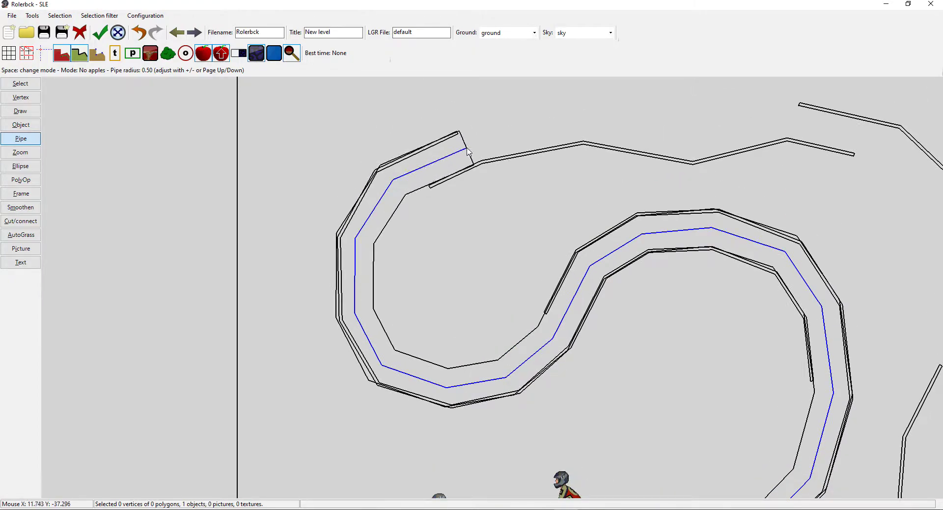
pyautogui.click(468, 147)
pyautogui.click(580, 125)
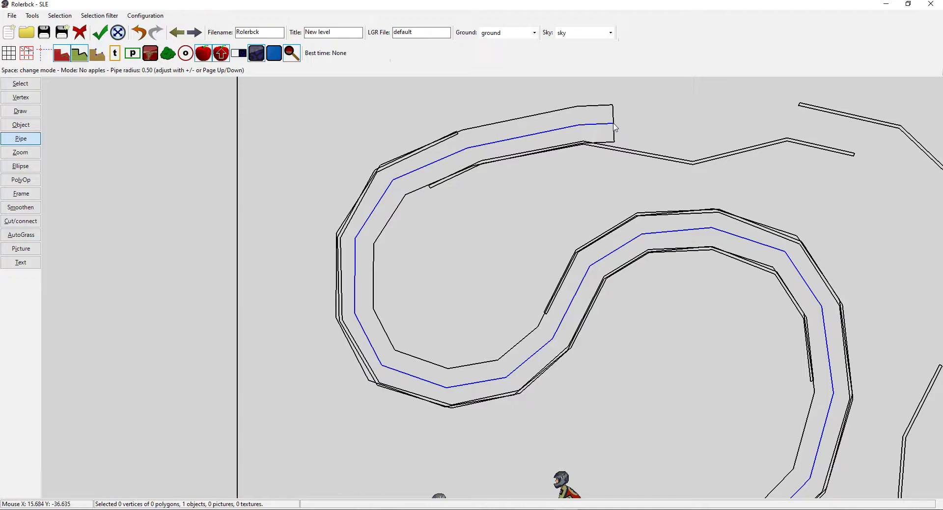
pyautogui.press('Right')
pyautogui.click(634, 145)
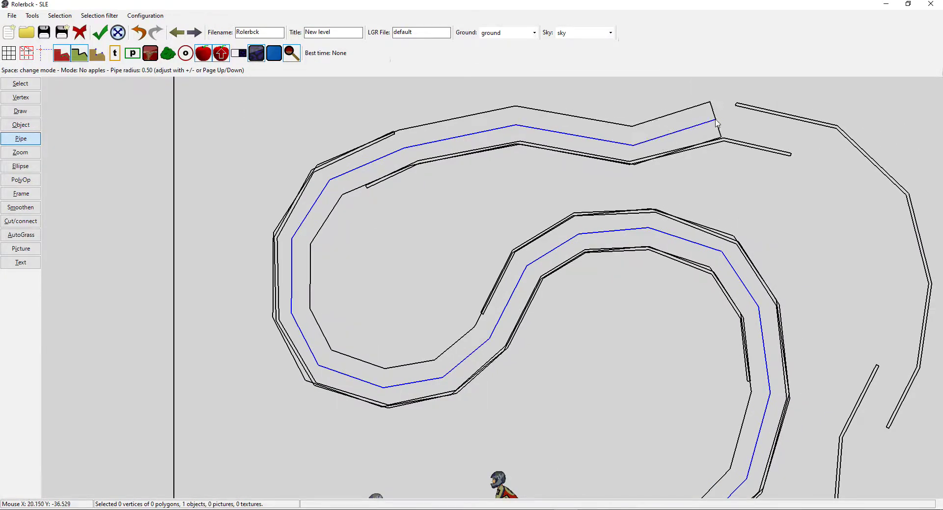
pyautogui.click(722, 120)
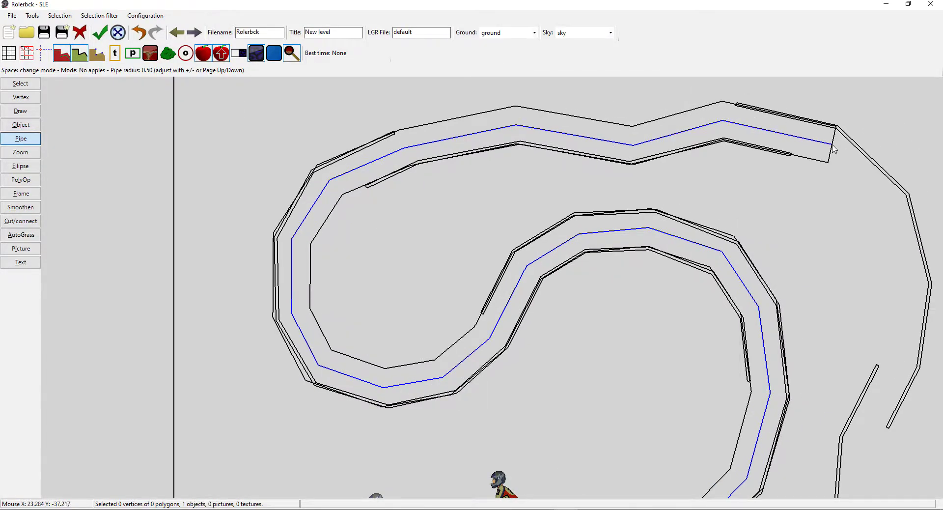
pyautogui.rightClick(816, 261)
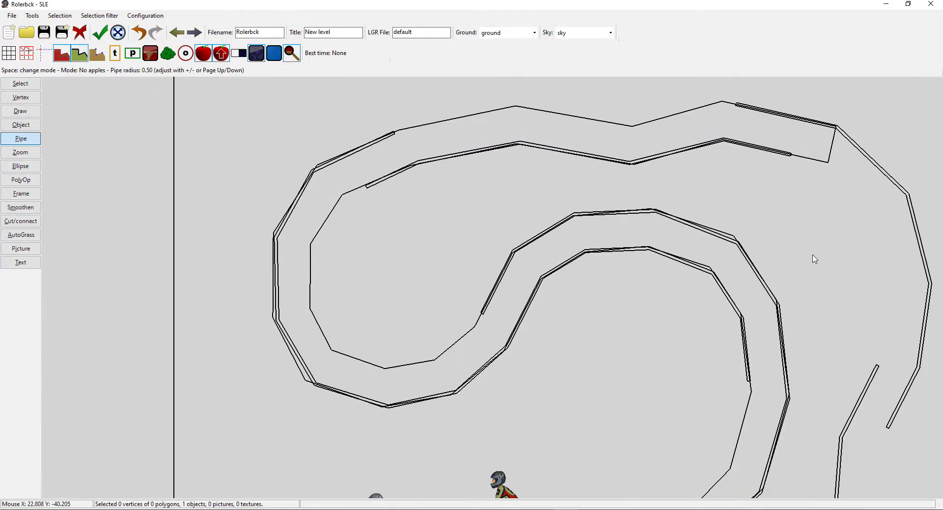
# - Move the finished pipe polygon to the empty area below the level border
pyautogui.press('Right')
pyautogui.click(34, 86)
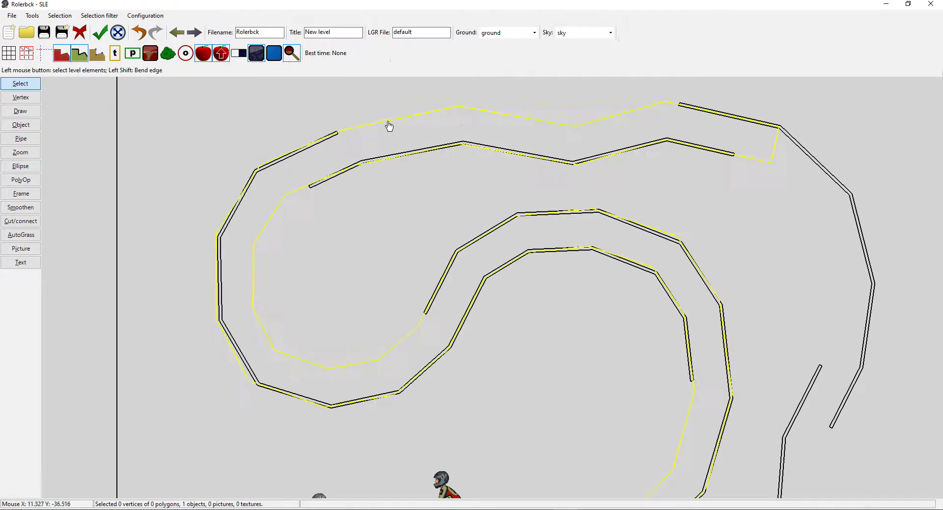
pyautogui.press('Down')
pyautogui.press('Down')
pyautogui.press('Down')
pyautogui.press('Down')
pyautogui.press('Down')
pyautogui.press('Down')
pyautogui.press('Down')
pyautogui.press('Down')
pyautogui.press('Down')
pyautogui.press('Down')
pyautogui.press('Down')
pyautogui.press('Down')
pyautogui.moveTo(385, 125); pyautogui.dragTo(357, 270)
pyautogui.press('Up')
pyautogui.press('Up')
pyautogui.press('Up')
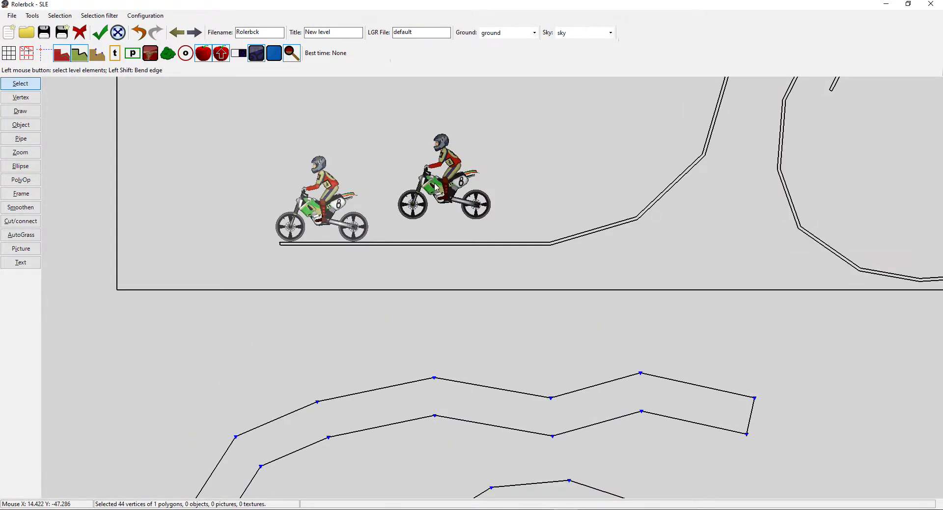
# - Move the start bike into the flat beginning of the relocated pipe, with its wheels on the lower edge
pyautogui.moveTo(409, 204); pyautogui.dragTo(258, 386)
pyautogui.press('Down')
pyautogui.scroll(3, 258, 386)
pyautogui.moveTo(257, 386); pyautogui.dragTo(347, 361)
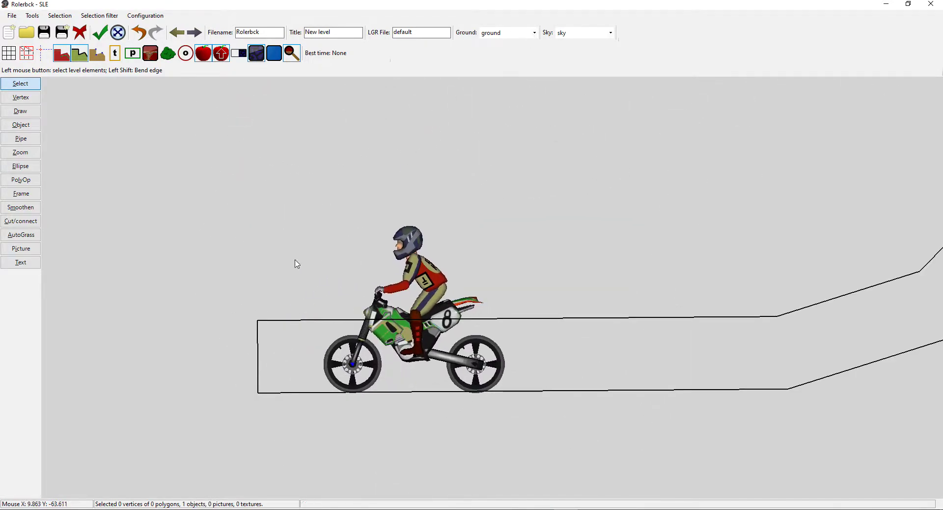
pyautogui.moveTo(343, 357); pyautogui.dragTo(321, 357)
# - Try framing the pipe polygon, and undo the frame
pyautogui.press('f')
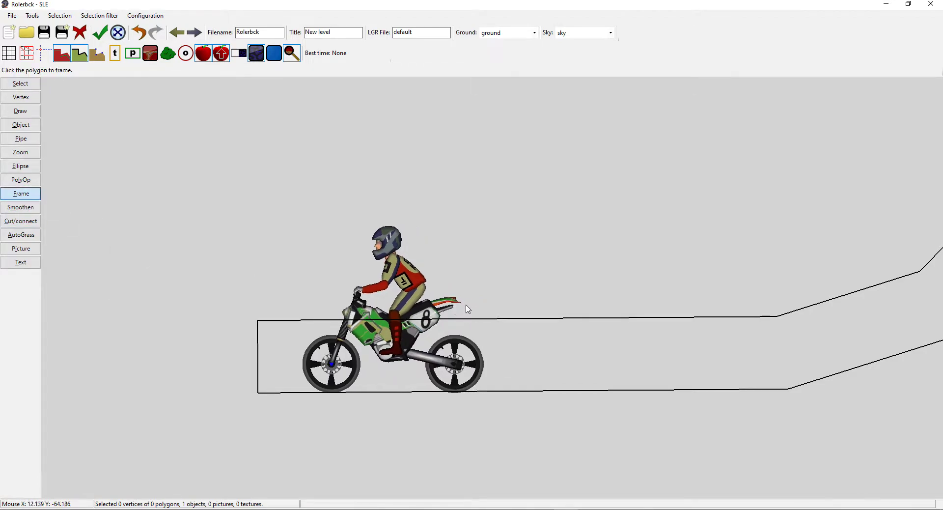
pyautogui.click(479, 318)
pyautogui.click(477, 278)
pyautogui.press('Right')
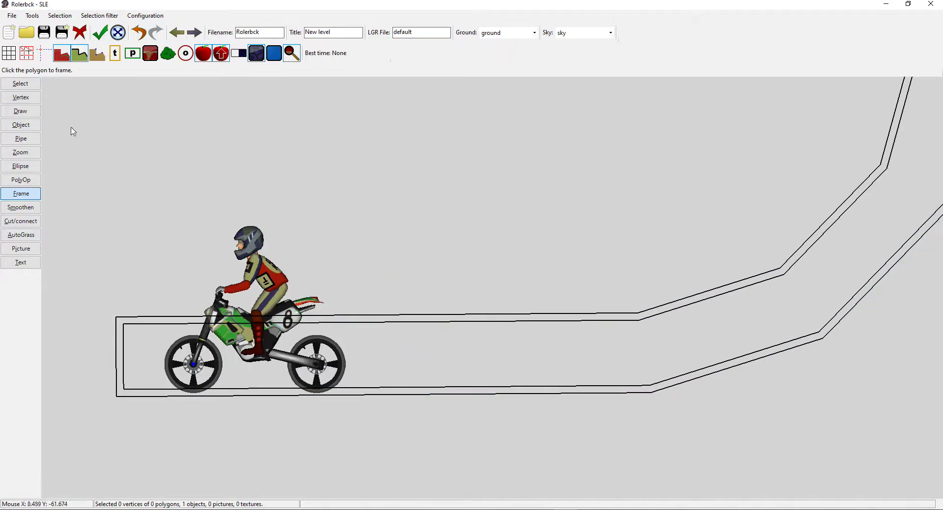
pyautogui.scroll(1, 393, 304)
pyautogui.hotkey('ctrl', 'z')
pyautogui.scroll(2, 390, 347)
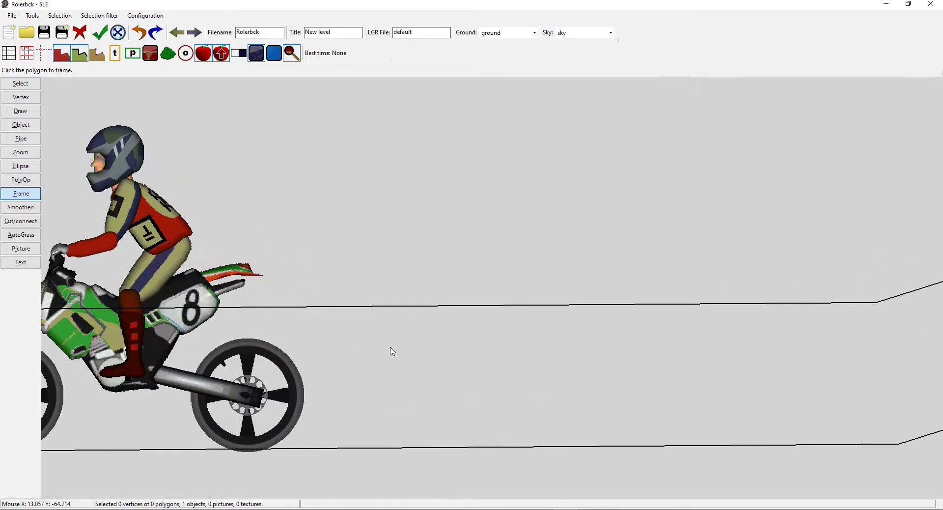
# - Preview the Inward and Outward frame types on the pipe polygon, and create the frame with the Normal type
pyautogui.click(410, 313)
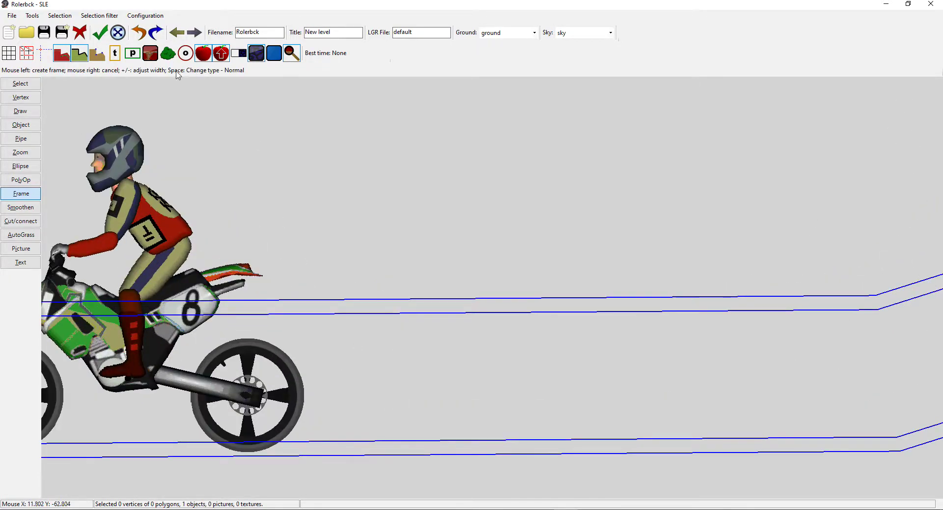
pyautogui.press('space')
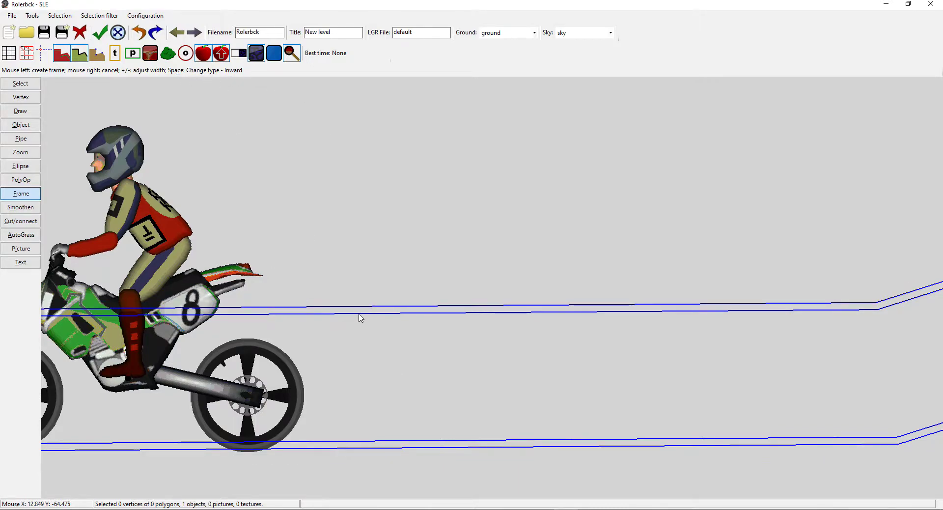
pyautogui.press('space')
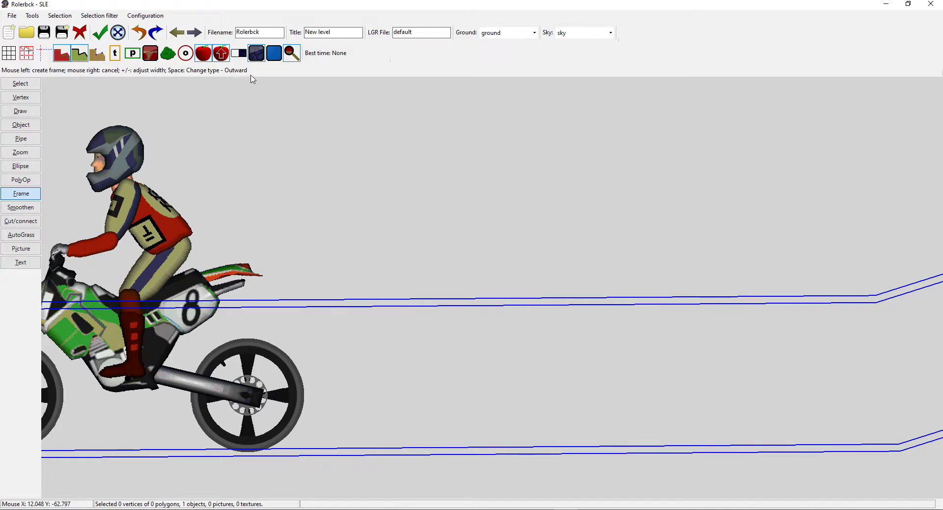
pyautogui.press('space')
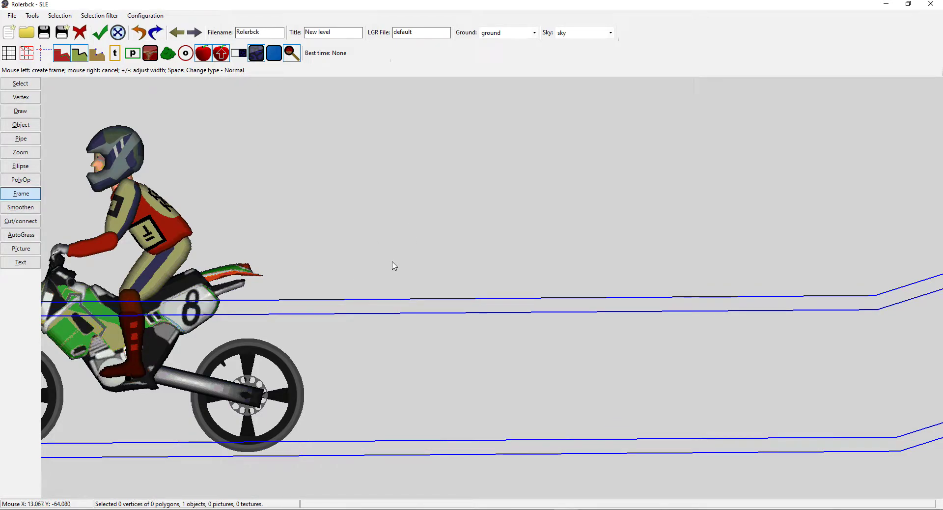
pyautogui.press('space')
pyautogui.press('-')
pyautogui.press('space')
pyautogui.click(341, 217)
pyautogui.press('Down')
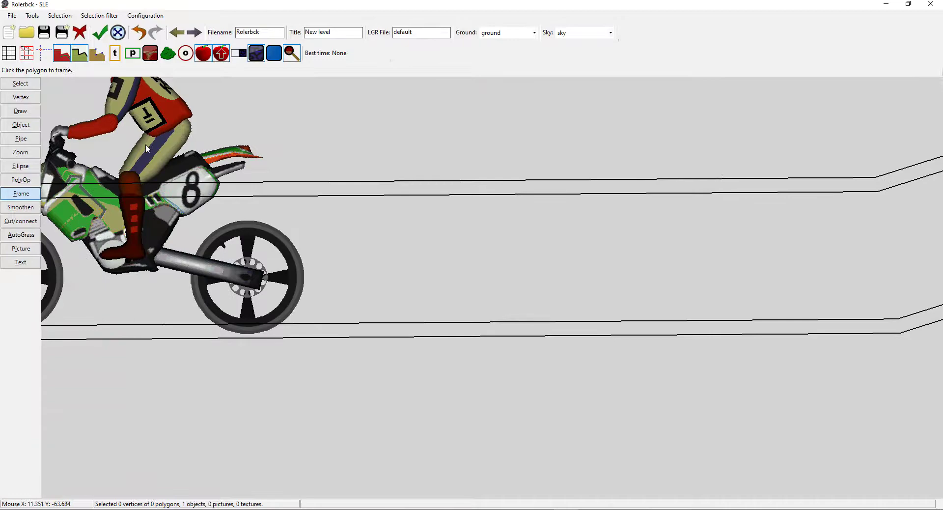
# - Cut through the frame's end wall behind the start bike to open the loop
pyautogui.press('Left')
pyautogui.press('Up')
pyautogui.click(20, 84)
pyautogui.scroll(-4, 198, 181)
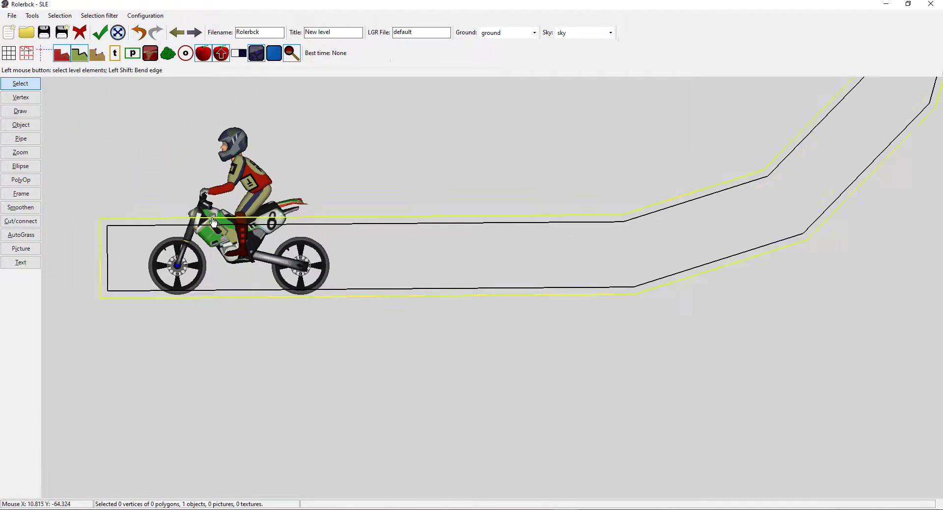
pyautogui.press('Up')
pyautogui.press('Left')
pyautogui.press('Down')
pyautogui.click(31, 225)
pyautogui.click(186, 303)
pyautogui.click(257, 345)
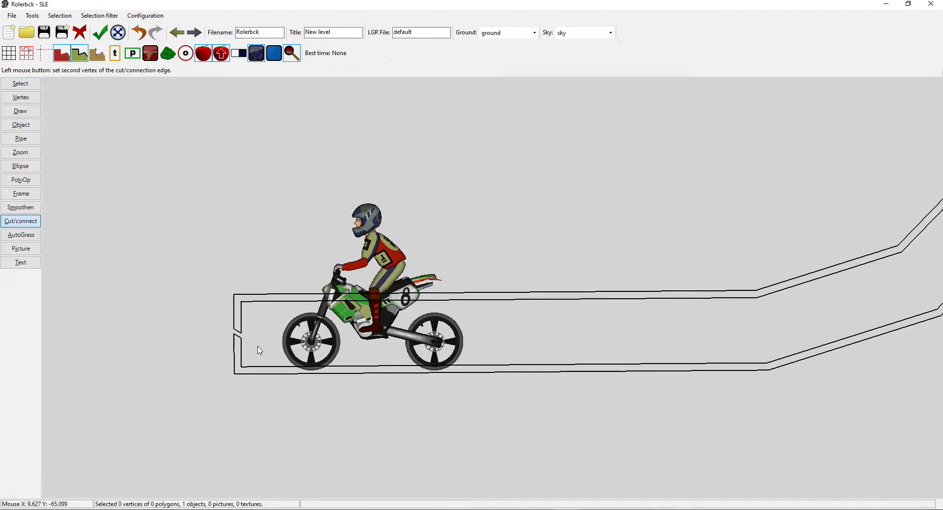
# - Delete the vertices at the upper part of the cut end, removing the flat ceiling above the start bike
pyautogui.click(28, 87)
pyautogui.moveTo(170, 230); pyautogui.dragTo(261, 351)
pyautogui.press('Delete')
pyautogui.scroll(-5, 259, 346)
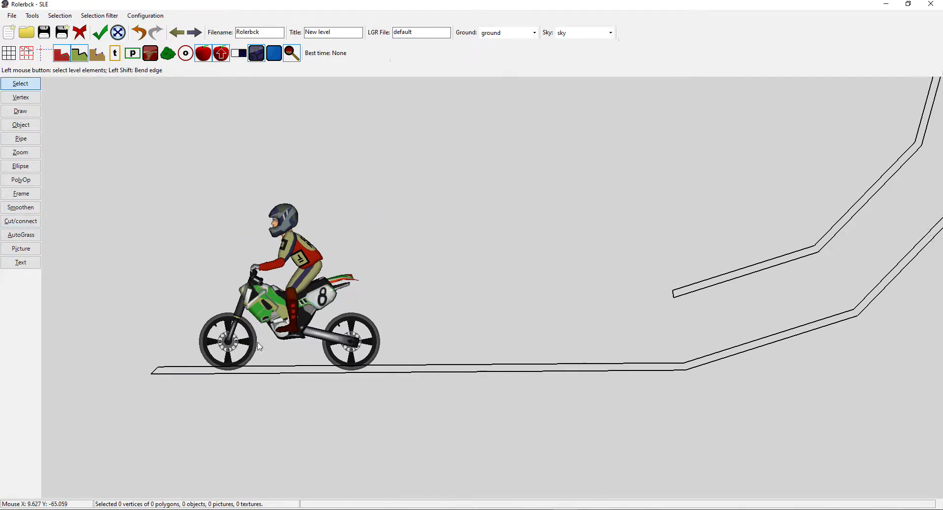
# - Compare the new framed track with the original roller walls inside the level border
pyautogui.scroll(1, 229, 258)
pyautogui.scroll(-1, 230, 258)
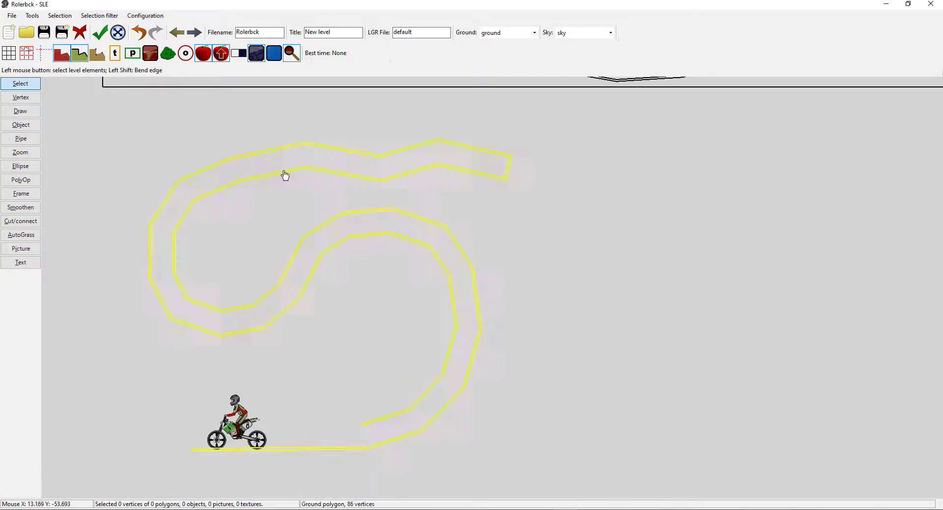
pyautogui.press('Up')
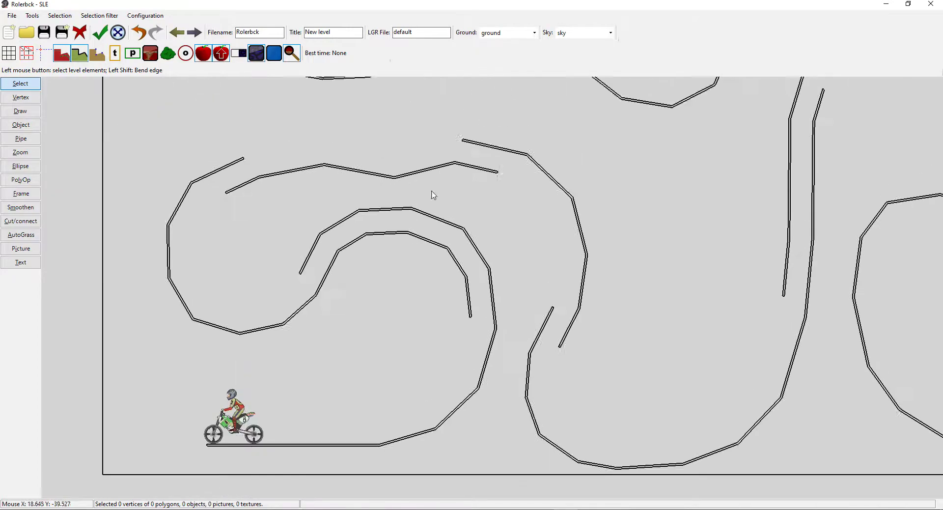
pyautogui.press('Right')
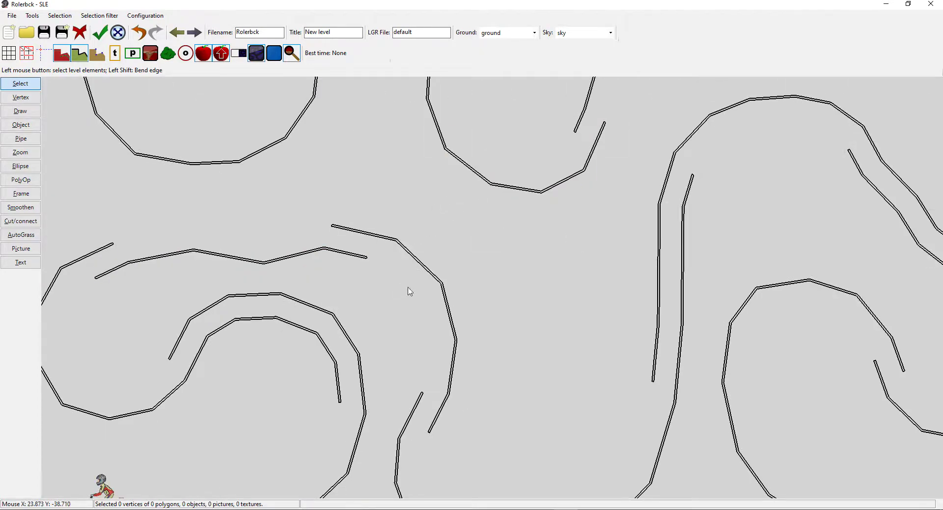
pyautogui.press('Left')
pyautogui.press('Down')
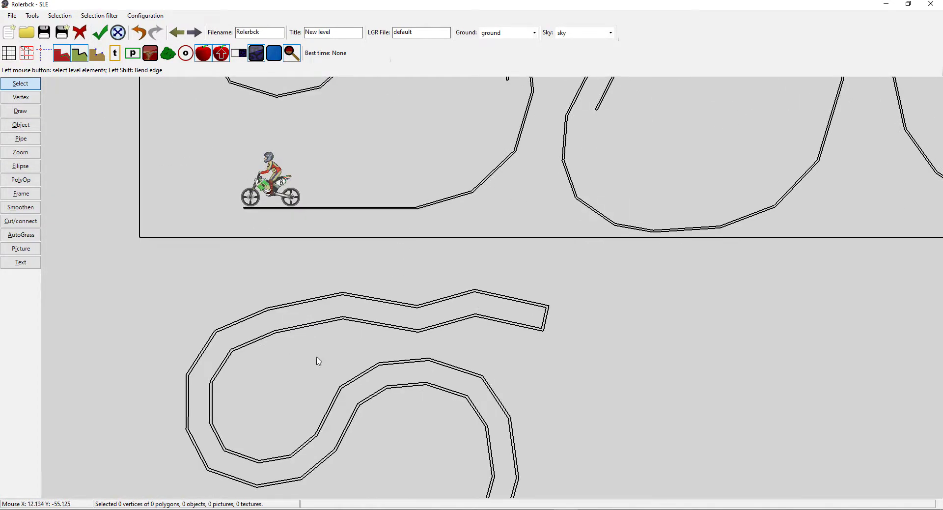
pyautogui.press('Down')
pyautogui.press('Down')
pyautogui.scroll(2, 279, 381)
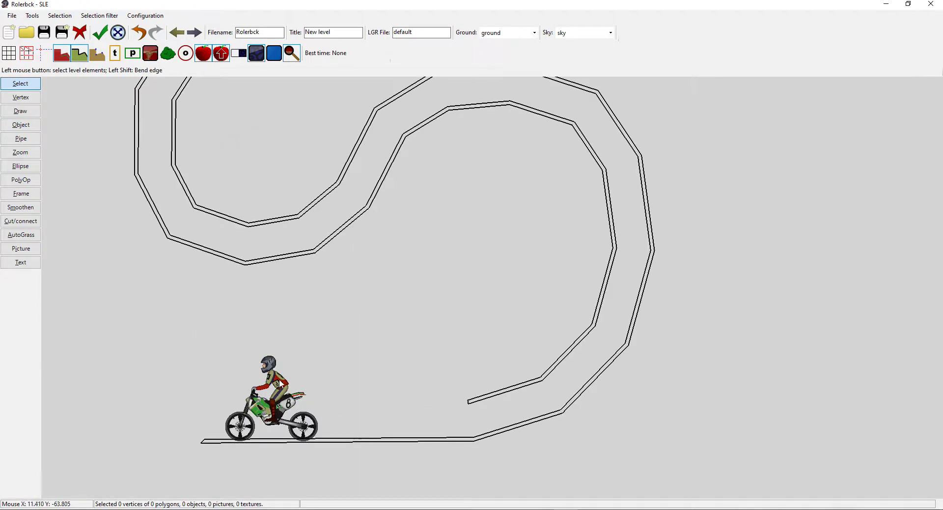
# - Move the start bike along the track to where the floor begins to rise between the two walls
pyautogui.moveTo(429, 360); pyautogui.dragTo(498, 420)
pyautogui.moveTo(306, 425); pyautogui.dragTo(475, 413)
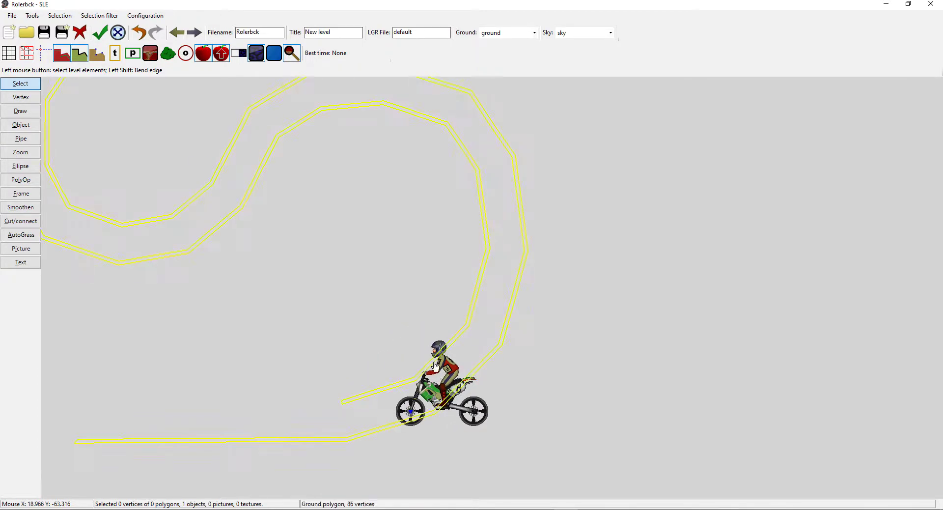
# - Cut the inner wall partway up the large bend and delete its lower piece, and move the start bike back to the flat floor
pyautogui.click(20, 221)
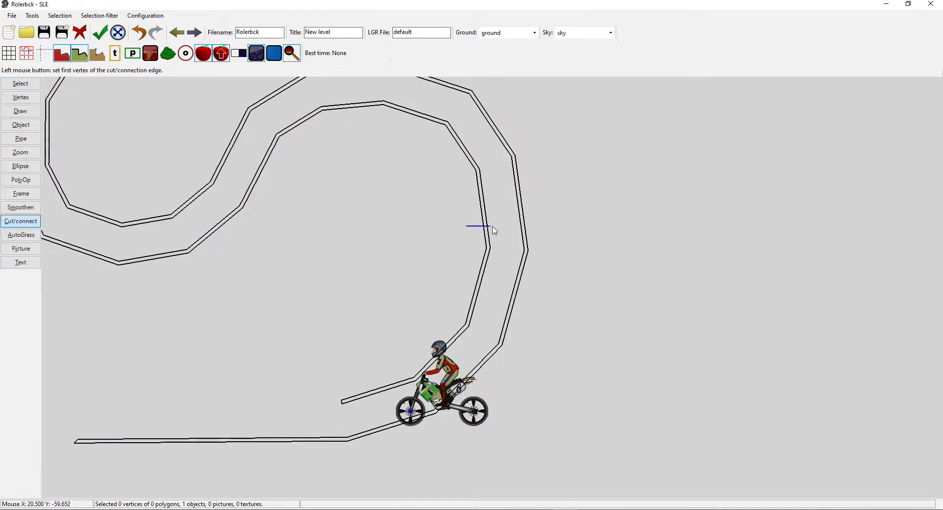
pyautogui.click(20, 84)
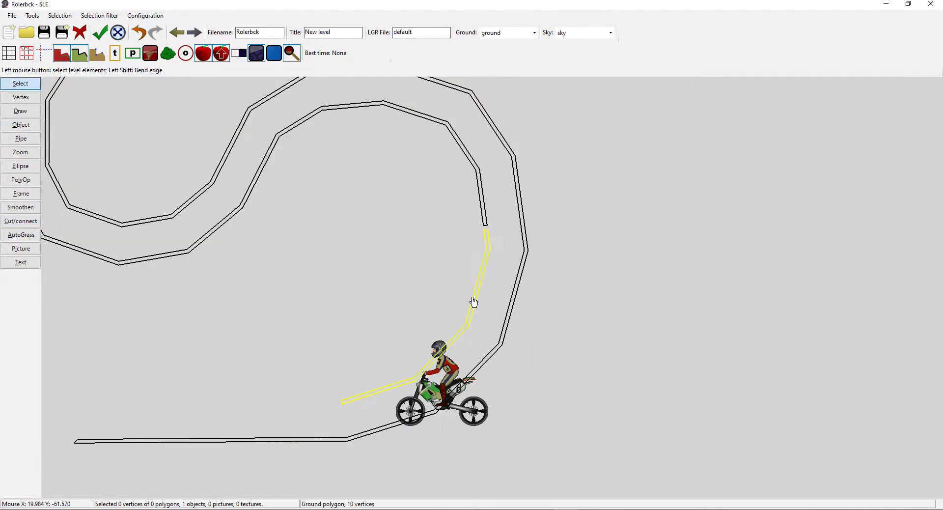
pyautogui.moveTo(413, 414); pyautogui.dragTo(398, 349)
pyautogui.press('Delete')
pyautogui.moveTo(406, 404); pyautogui.dragTo(123, 427)
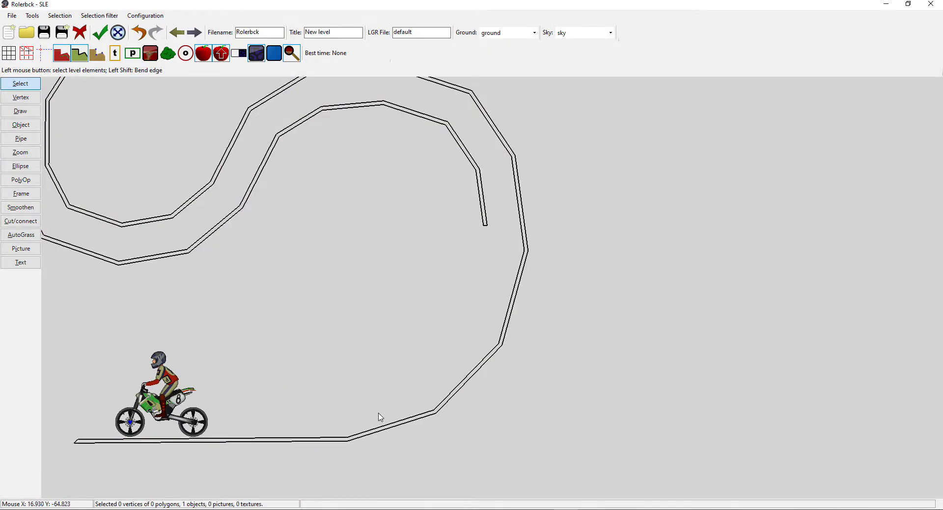
# - Examine the cut end of the inner wall on the large bend and select its two end vertices
pyautogui.moveTo(484, 232); pyautogui.dragTo(347, 397)
pyautogui.moveTo(458, 221); pyautogui.dragTo(501, 236)
pyautogui.scroll(-3, 272, 375)
pyautogui.scroll(3, 405, 291)
pyautogui.scroll(4, 521, 158)
pyautogui.scroll(-4, 520, 157)
pyautogui.moveTo(470, 234); pyautogui.dragTo(504, 264)
# - Move the start bike up beside the inner wall's cut end to compare its height with the gap
pyautogui.moveTo(195, 441); pyautogui.dragTo(473, 295)
pyautogui.moveTo(498, 250); pyautogui.dragTo(497, 250)
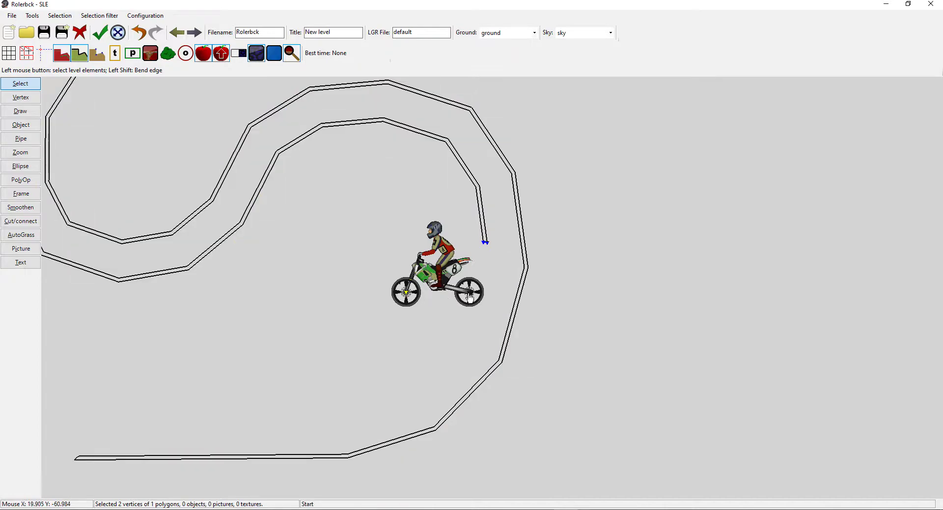
pyautogui.moveTo(470, 295); pyautogui.dragTo(467, 317)
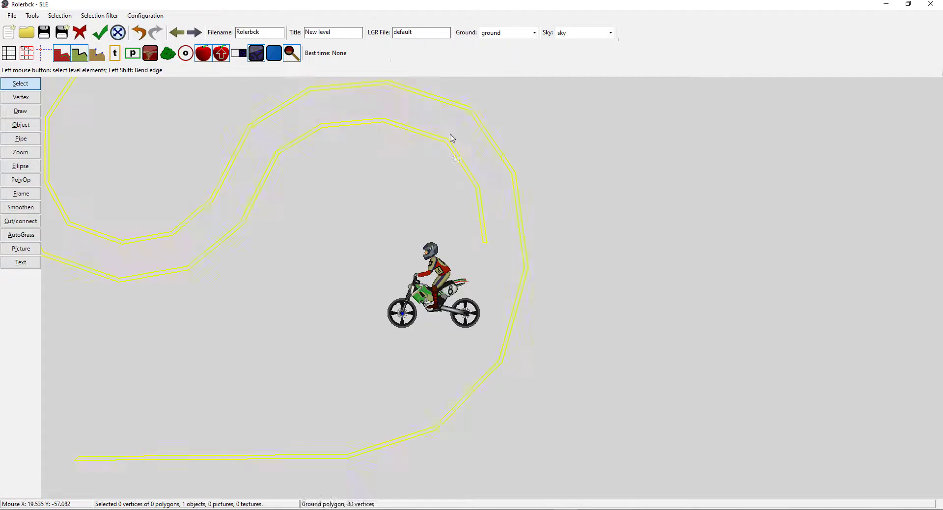
pyautogui.press('Up')
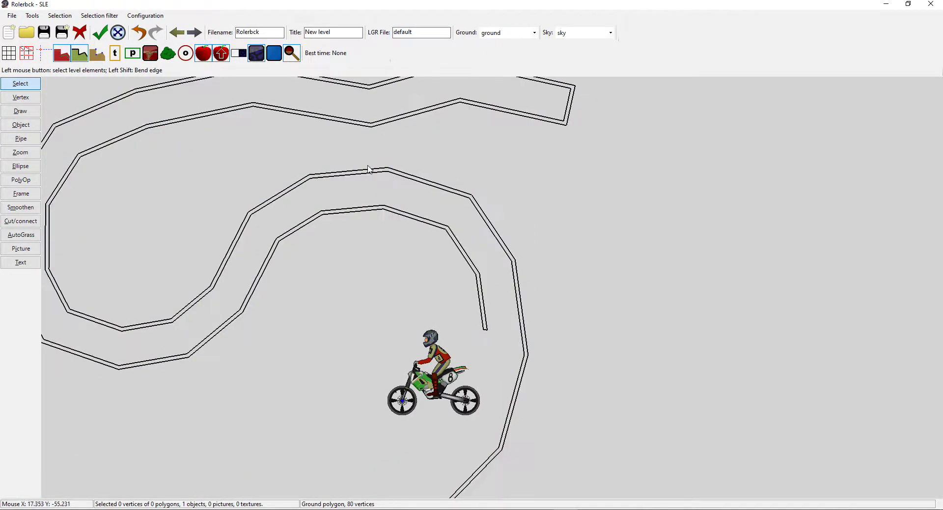
pyautogui.moveTo(436, 370); pyautogui.dragTo(436, 302)
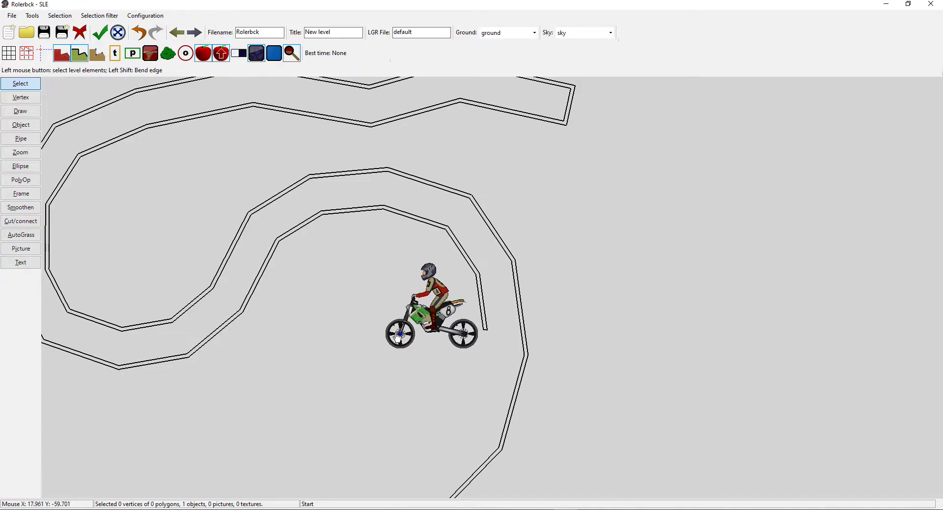
# - Cut the upper wall where it starts rising out of the left-hand bend, and move the start bike beside the lower wall there
pyautogui.press('Left')
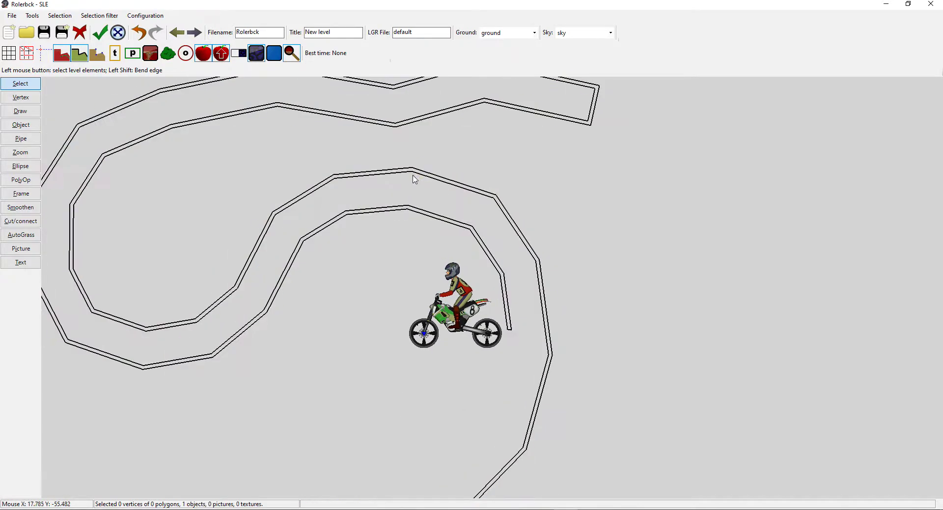
pyautogui.press('Left')
pyautogui.press('Left')
pyautogui.press('Left')
pyautogui.press('Left')
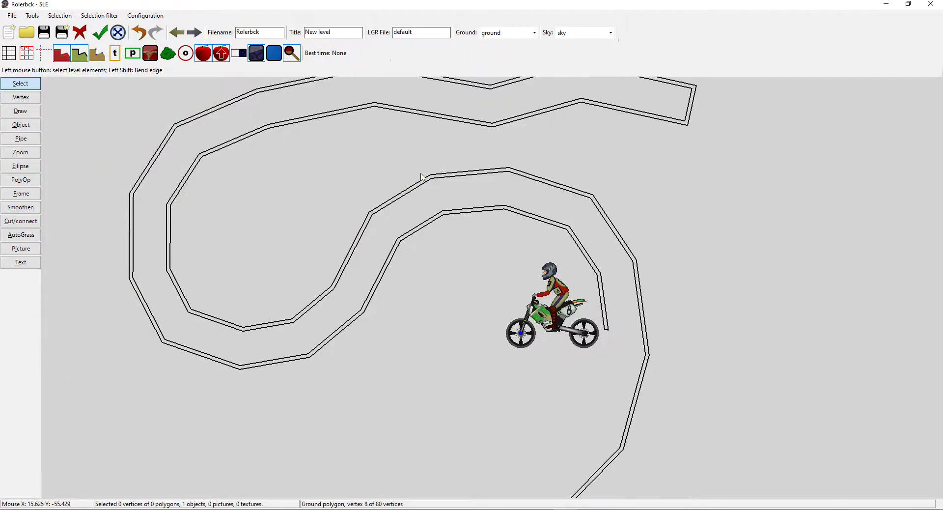
pyautogui.press('Left')
pyautogui.press('Left')
pyautogui.press('Left')
pyautogui.press('Left')
pyautogui.press('Left')
pyautogui.press('Down')
pyautogui.press('Down')
pyautogui.press('Down')
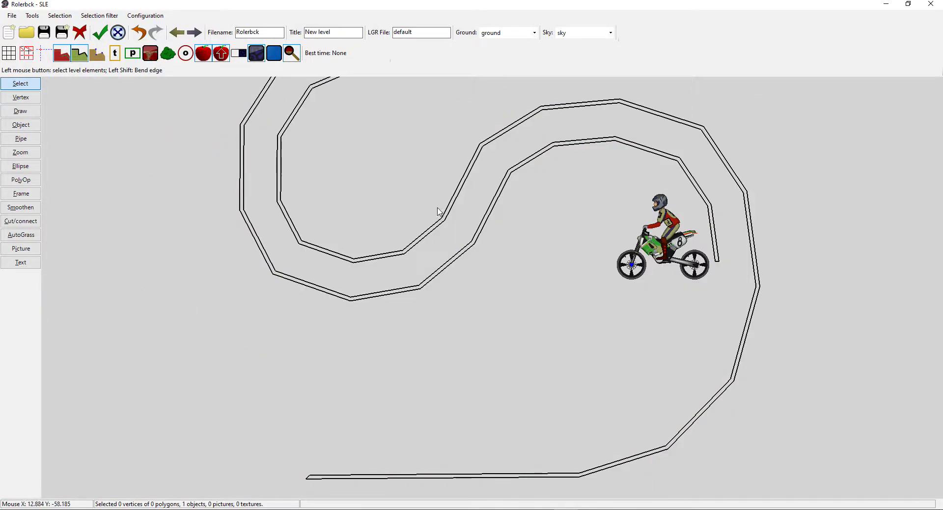
pyautogui.click(21, 221)
pyautogui.scroll(1, 369, 204)
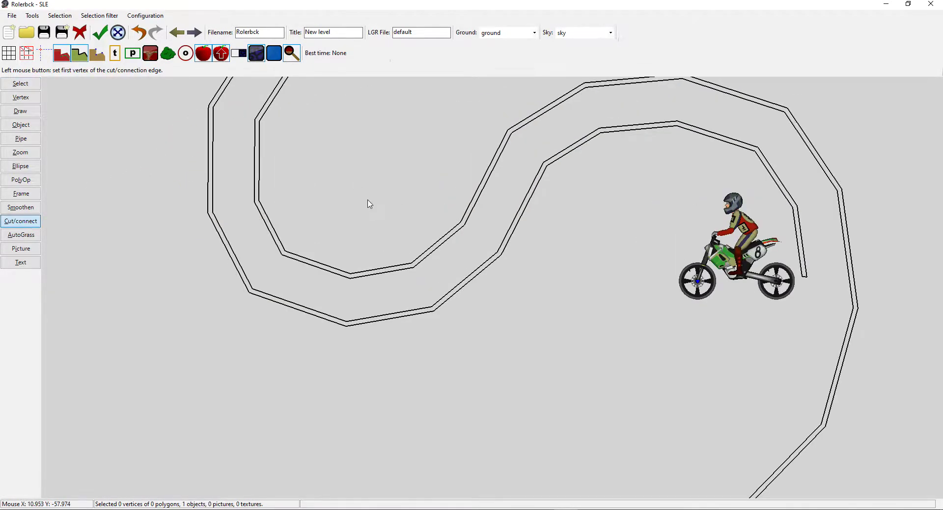
pyautogui.click(452, 201)
pyautogui.click(484, 227)
pyautogui.click(20, 83)
pyautogui.moveTo(701, 286); pyautogui.dragTo(506, 313)
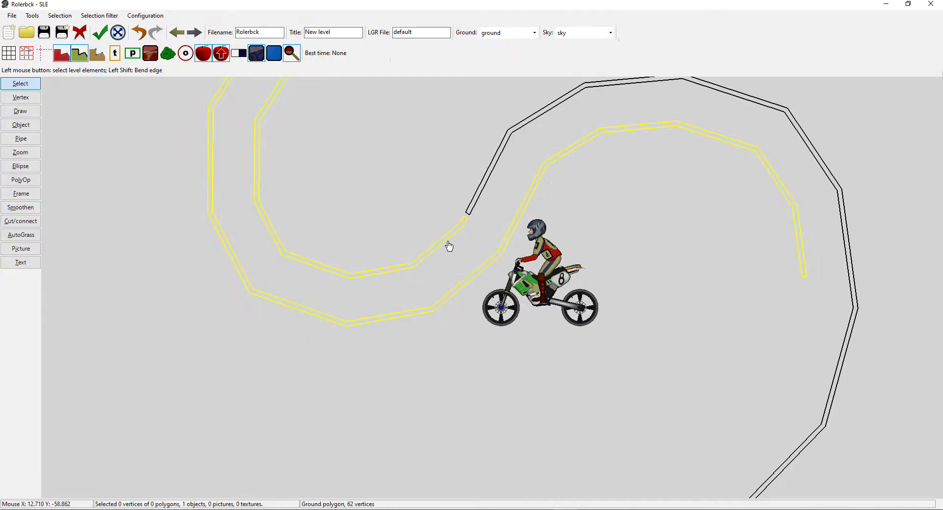
# - Cut the same inner wall a second time just past its upper corner, where the left-hand bend leads into the bumps
pyautogui.press('Up')
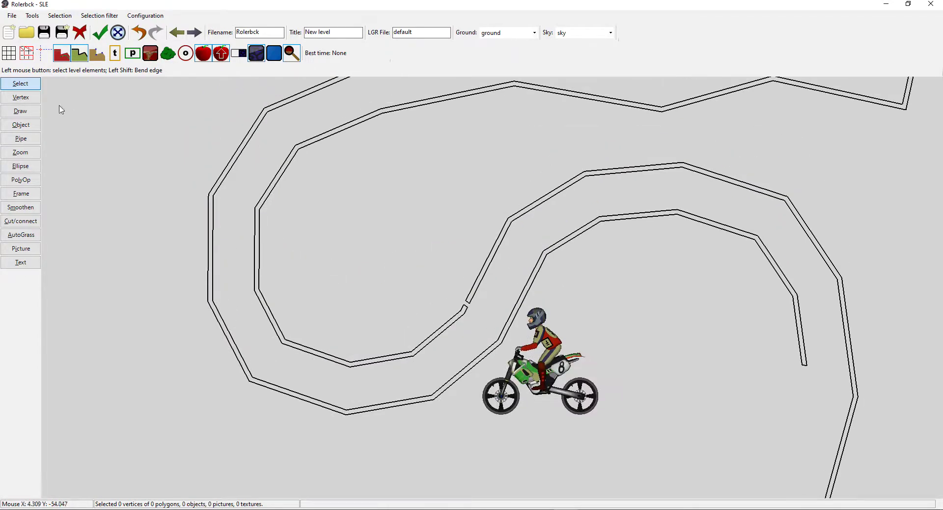
pyautogui.click(21, 220)
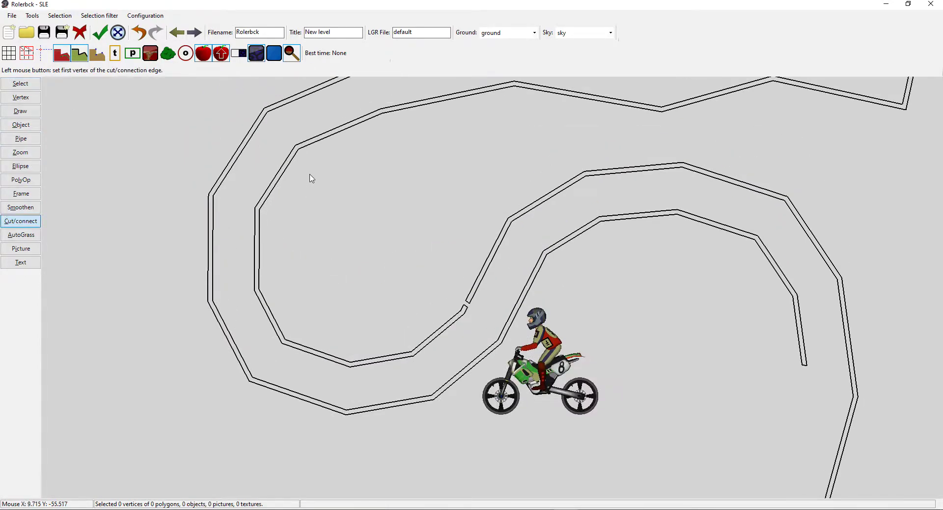
pyautogui.press('Up')
pyautogui.click(328, 238)
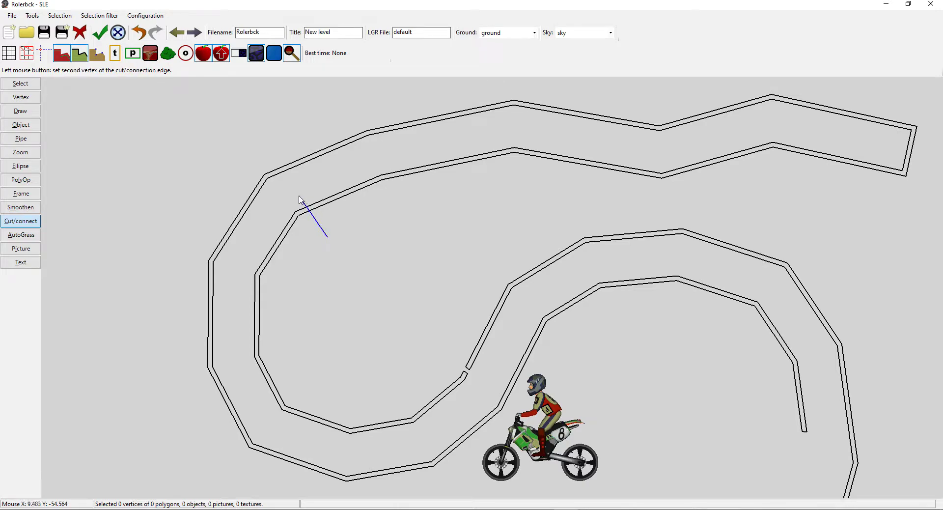
pyautogui.click(300, 198)
# - Pull the severed inner wall piece out of the left-hand bend and delete it
pyautogui.press('Down')
pyautogui.press('Down')
pyautogui.click(21, 83)
pyautogui.moveTo(260, 202); pyautogui.dragTo(148, 274)
pyautogui.press('Left')
pyautogui.press('Left')
pyautogui.press('Left')
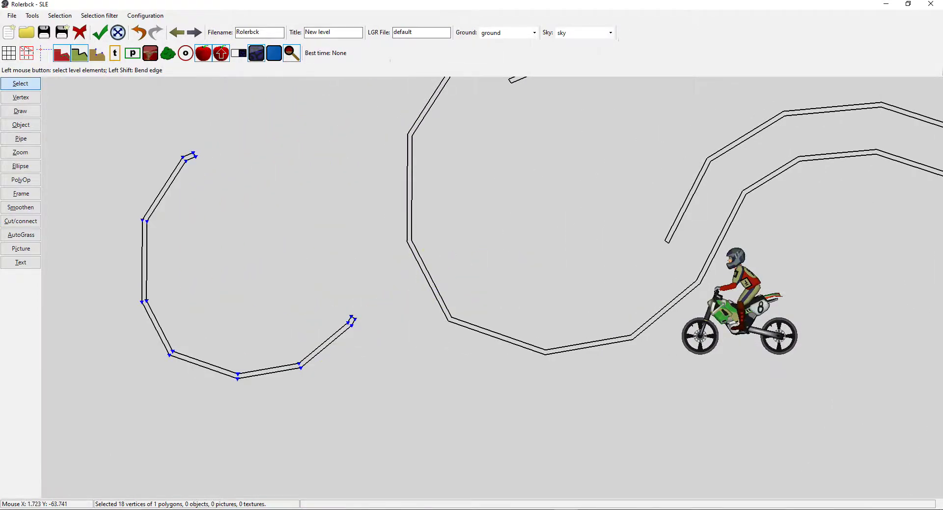
pyautogui.press('Delete')
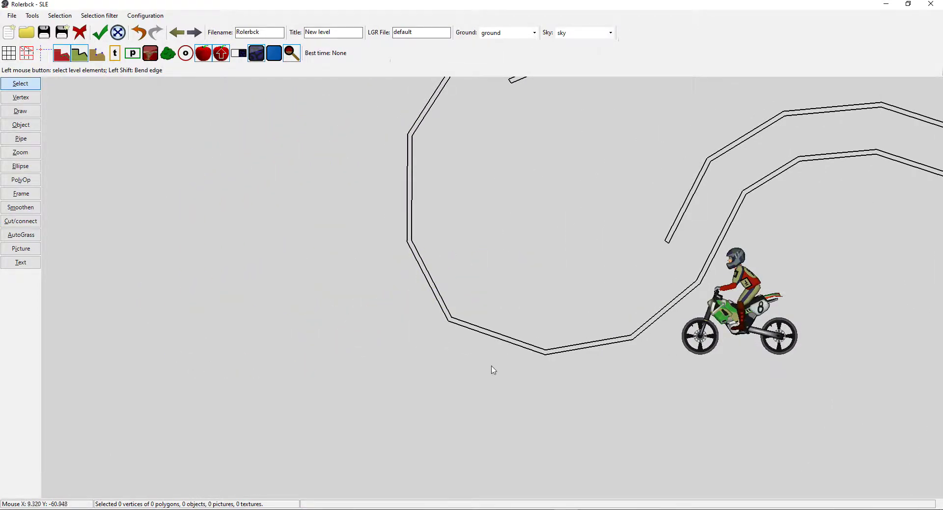
# - Move the start bike into the opened left-hand bend, just below the remaining upper wall end, and select that end's two vertices
pyautogui.press('Up')
pyautogui.press('Right')
pyautogui.press('Down')
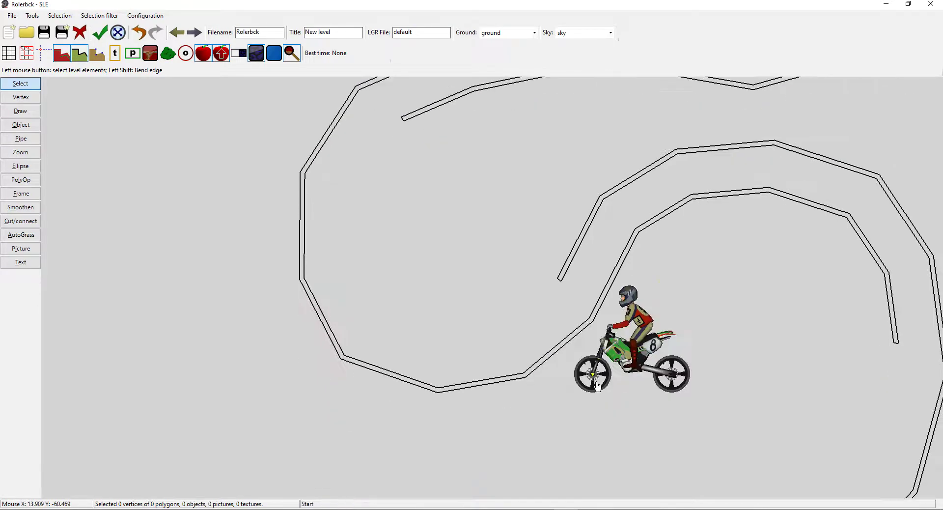
pyautogui.moveTo(595, 383); pyautogui.dragTo(417, 214)
pyautogui.press('Up')
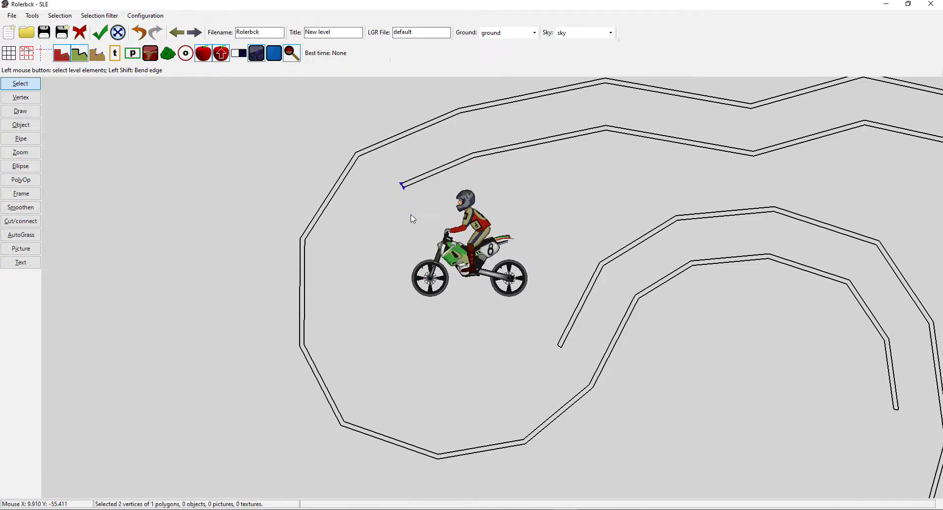
# - Try deleting the two end vertices of the upper wall above the bike, and undo the deletion
pyautogui.press('Delete')
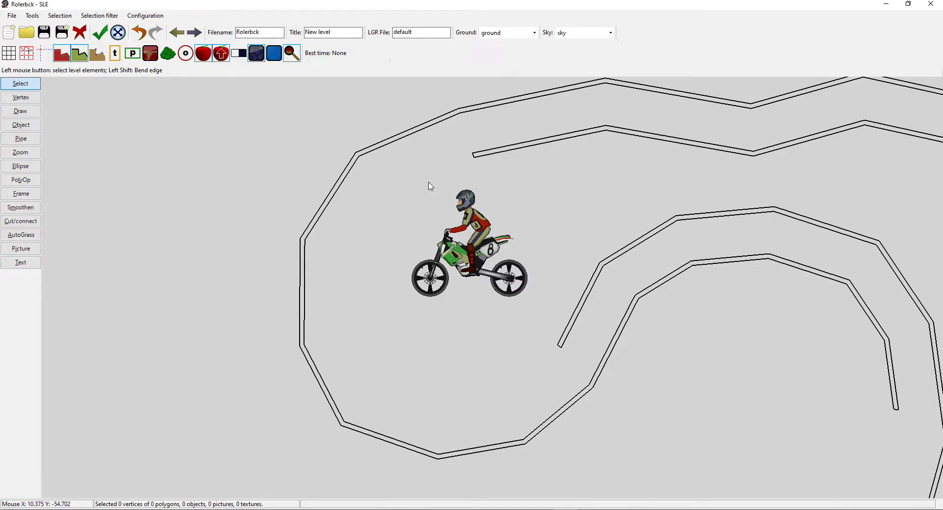
pyautogui.hotkey('ctrl', 'z')
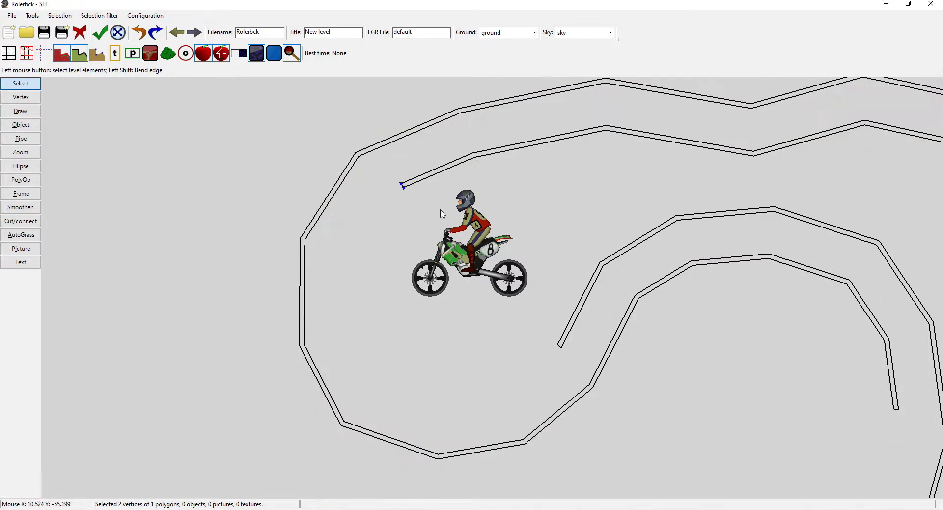
pyautogui.moveTo(402, 182); pyautogui.dragTo(387, 179)
# - Examine the bumpy top section of the original roller track and the open space above its floor
pyautogui.press('Right')
pyautogui.press('Up')
pyautogui.press('Right')
pyautogui.press('Right')
pyautogui.press('Up')
pyautogui.press('Up')
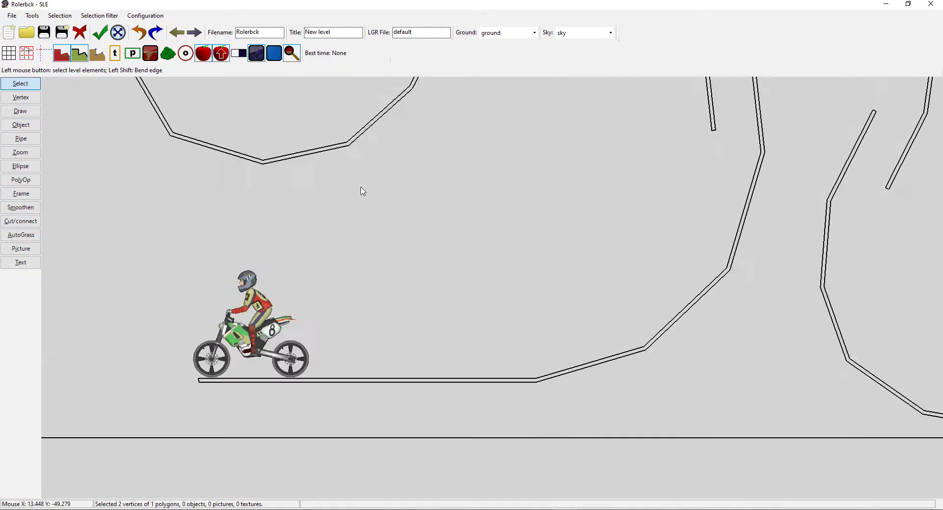
pyautogui.press('Up')
pyautogui.press('Up')
pyautogui.press('Right')
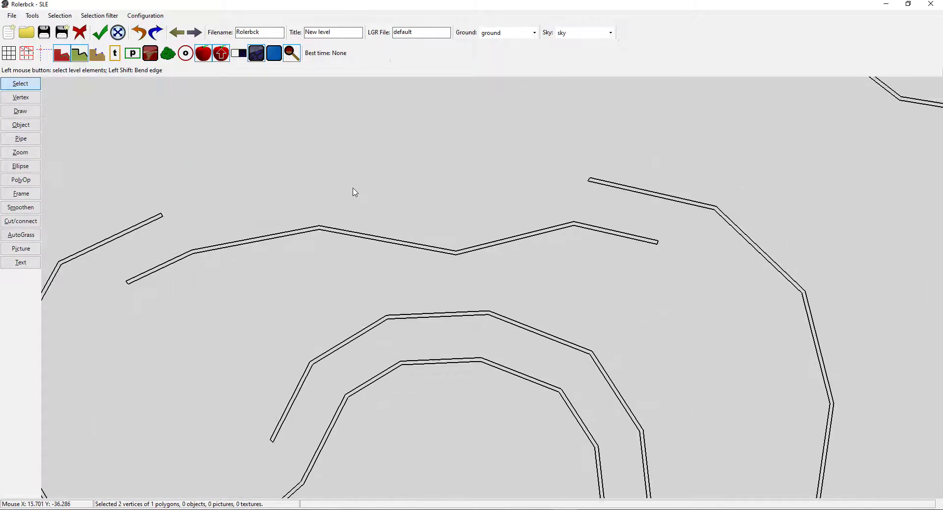
pyautogui.press('Left')
pyautogui.moveTo(252, 154); pyautogui.dragTo(654, 214)
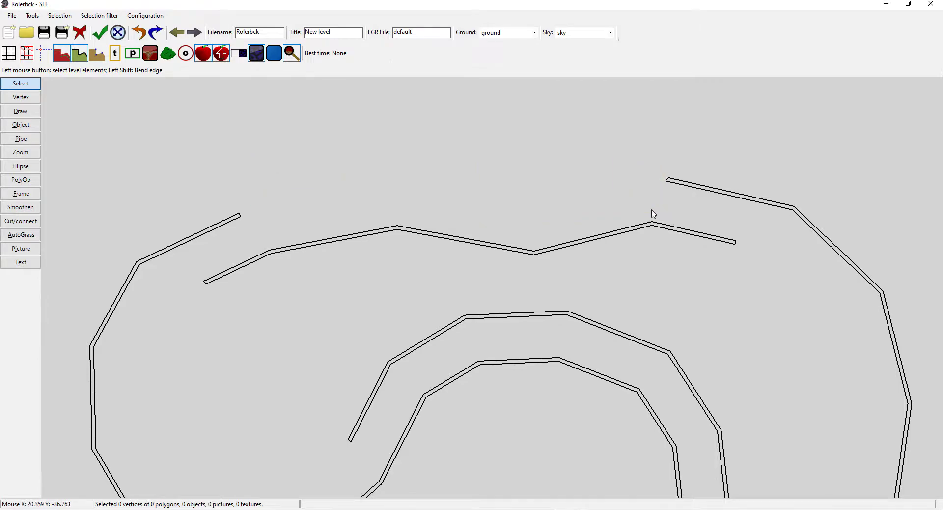
pyautogui.press('Right')
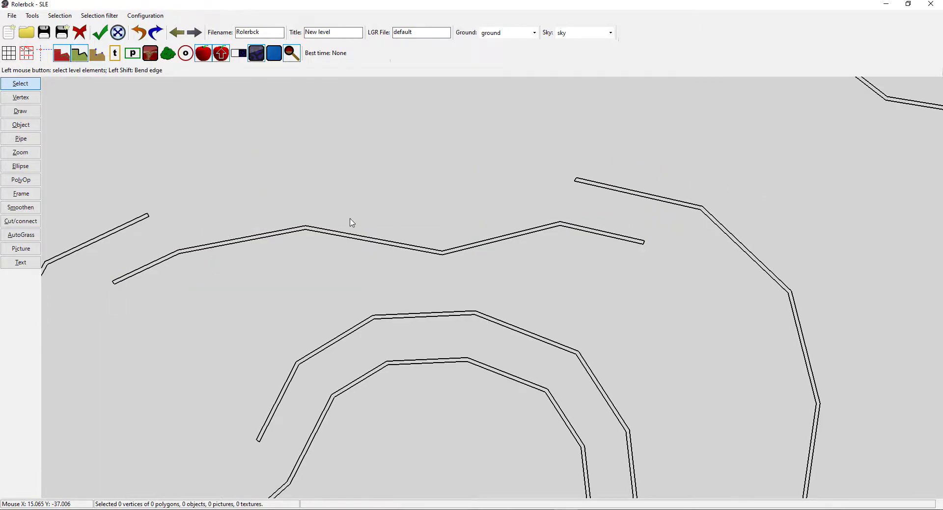
pyautogui.press('Left')
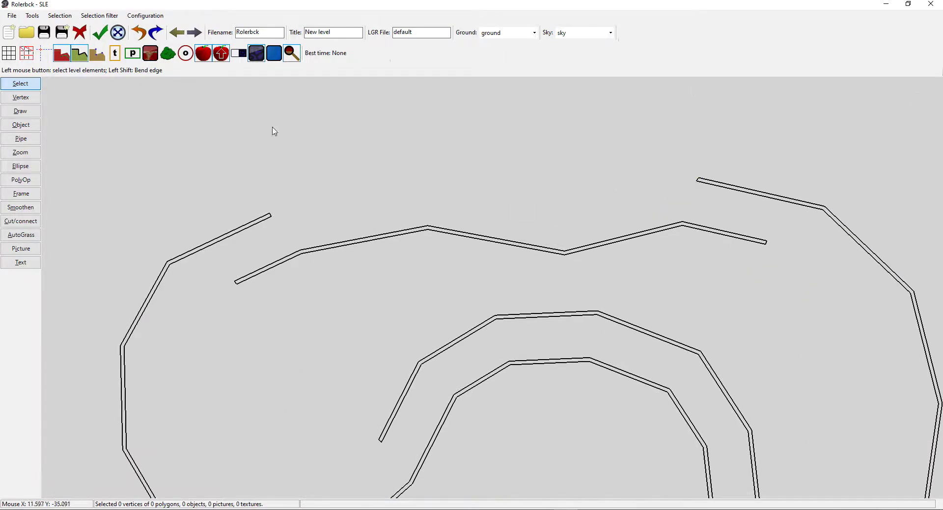
pyautogui.moveTo(264, 103); pyautogui.dragTo(634, 209)
pyautogui.moveTo(318, 127); pyautogui.dragTo(645, 210)
pyautogui.moveTo(304, 121); pyautogui.dragTo(670, 220)
pyautogui.press('Right')
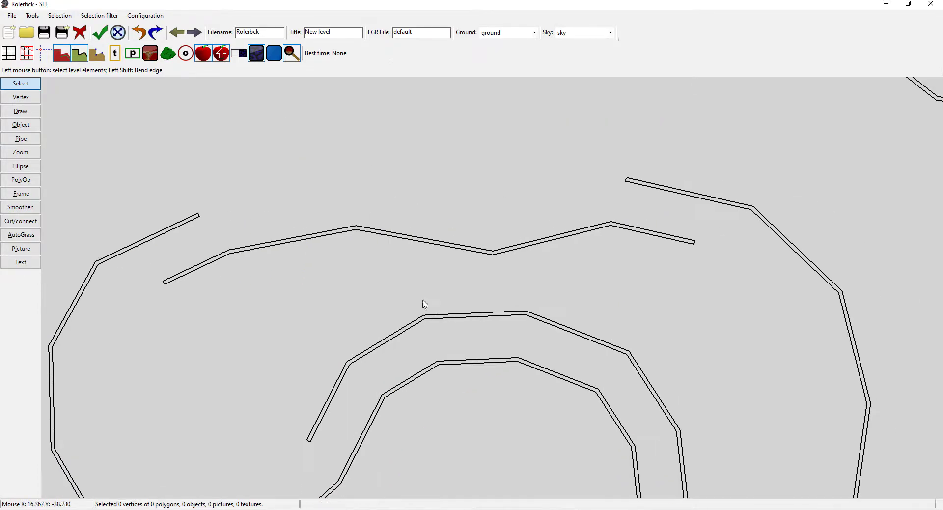
pyautogui.press('Right')
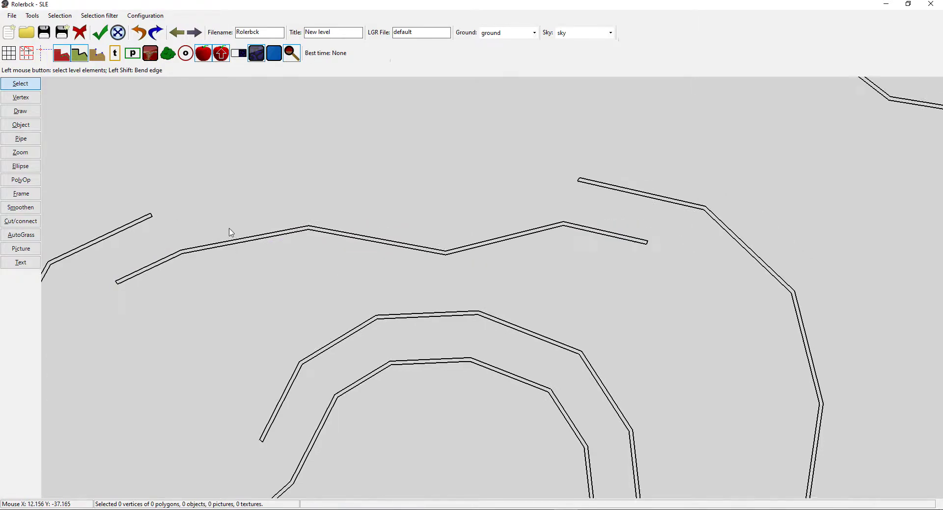
pyautogui.press('Right')
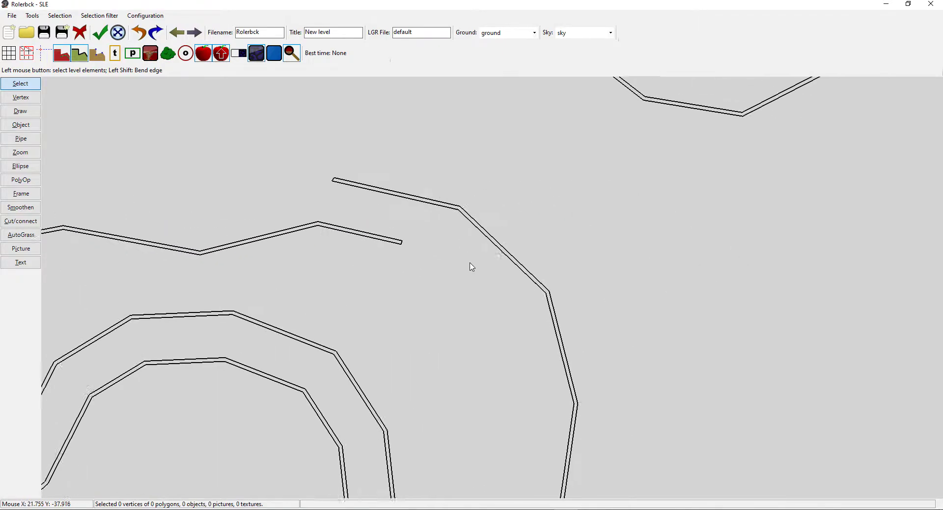
# - Compare where the walls end and overlap between the original track's starting bend and the large dip beside it
pyautogui.press('Down')
pyautogui.press('Down')
pyautogui.press('Down')
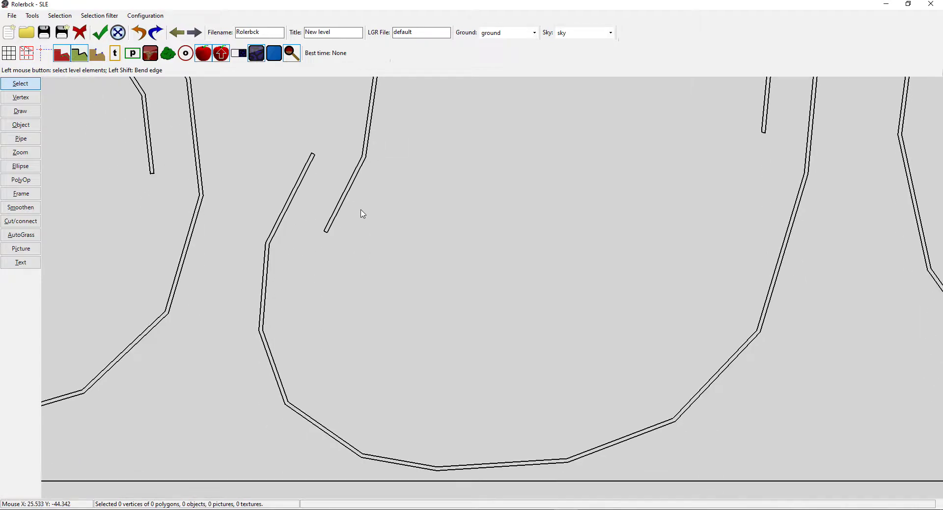
pyautogui.press('Left')
pyautogui.press('Up')
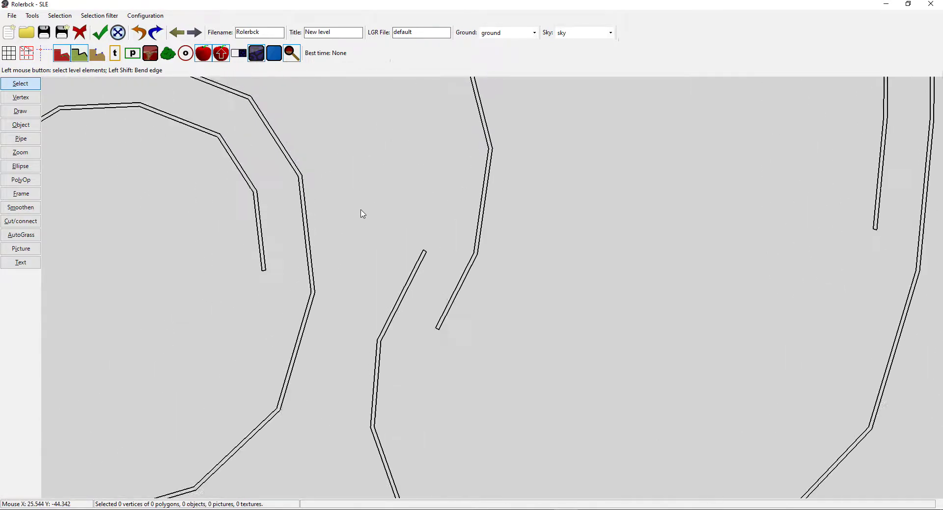
pyautogui.press('Down')
pyautogui.press('Left')
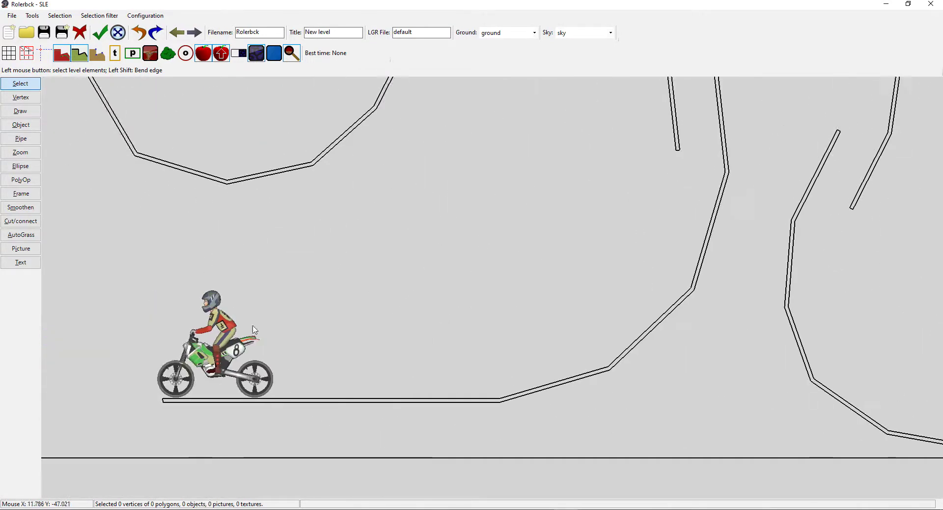
pyautogui.press('Right')
pyautogui.press('Up')
pyautogui.press('Right')
pyautogui.press('Down')
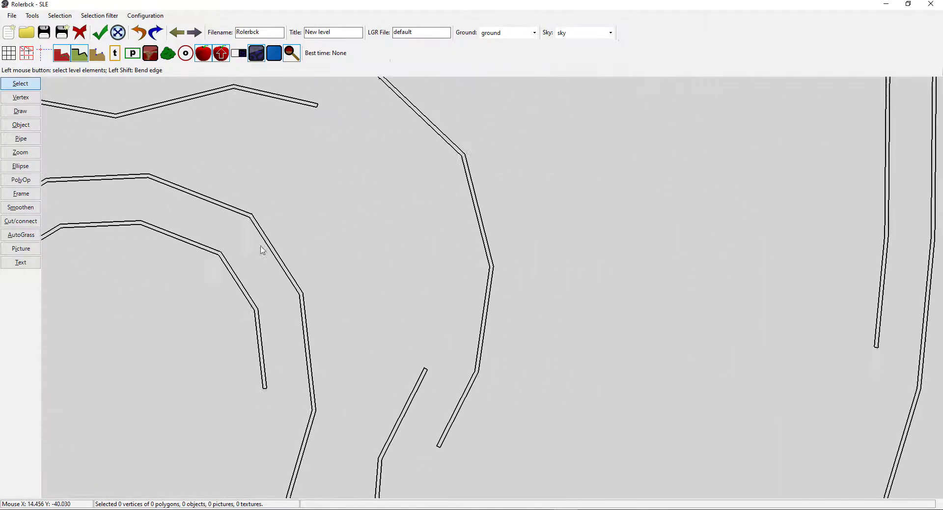
pyautogui.press('Right')
pyautogui.press('Down')
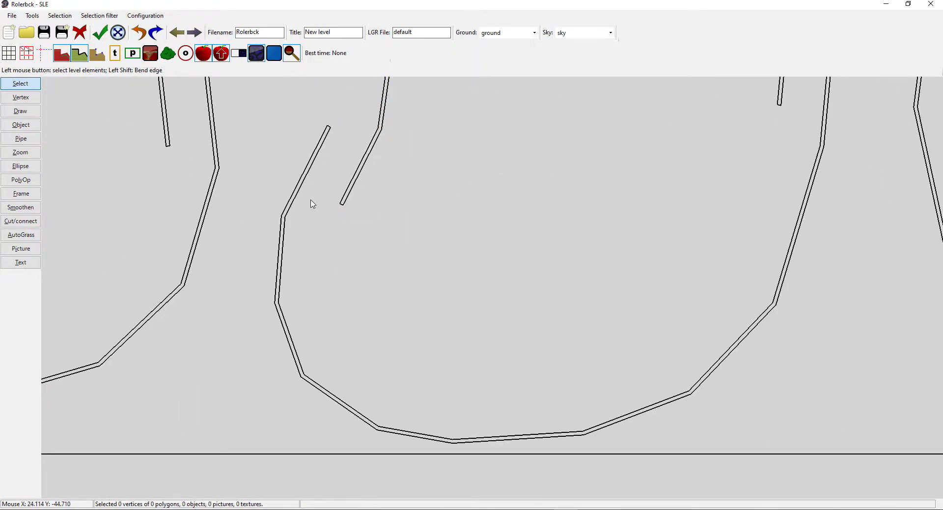
# - Trace the original track from the descending outer wall through the dip, and inspect the open left-hand bend
pyautogui.press('Up')
pyautogui.press('Up')
pyautogui.press('Up')
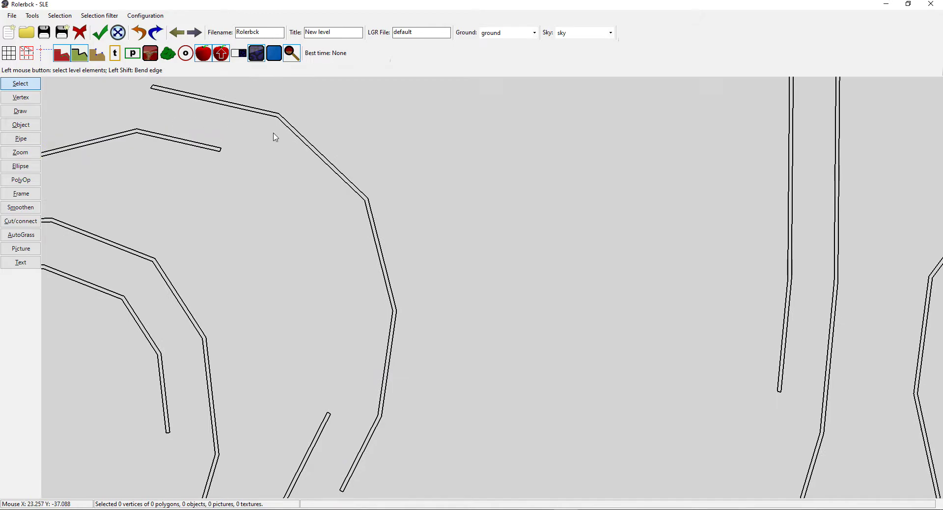
pyautogui.press('Down')
pyautogui.press('Down')
pyautogui.press('Down')
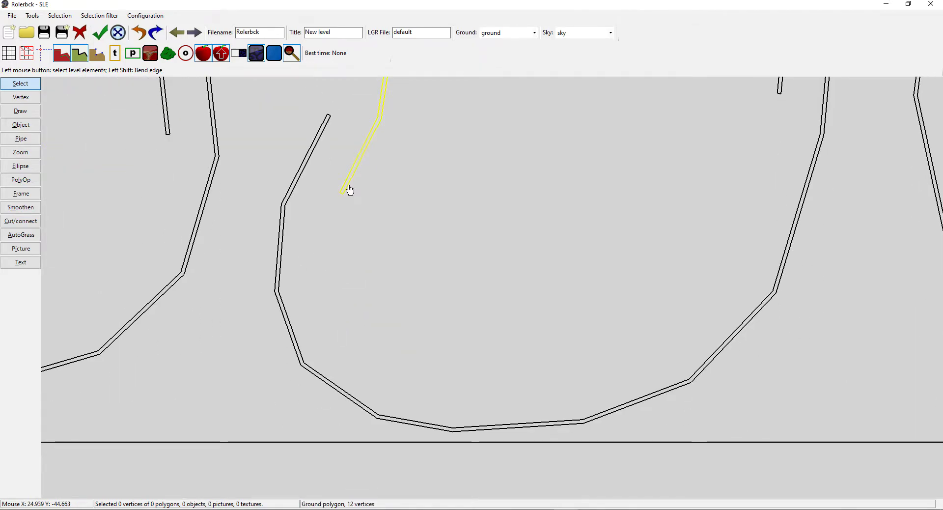
pyautogui.press('Up')
pyautogui.press('Down')
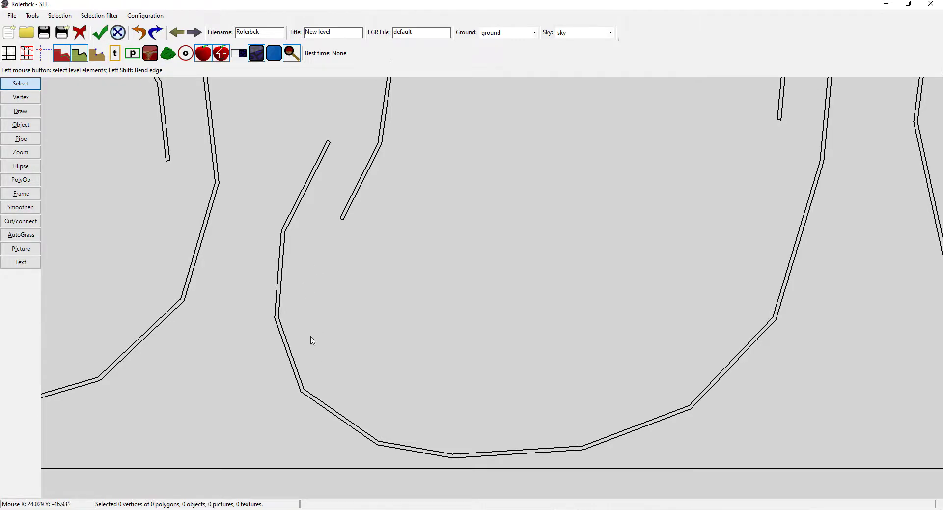
pyautogui.press('Left')
pyautogui.press('Up')
pyautogui.press('Left')
pyautogui.press('Down')
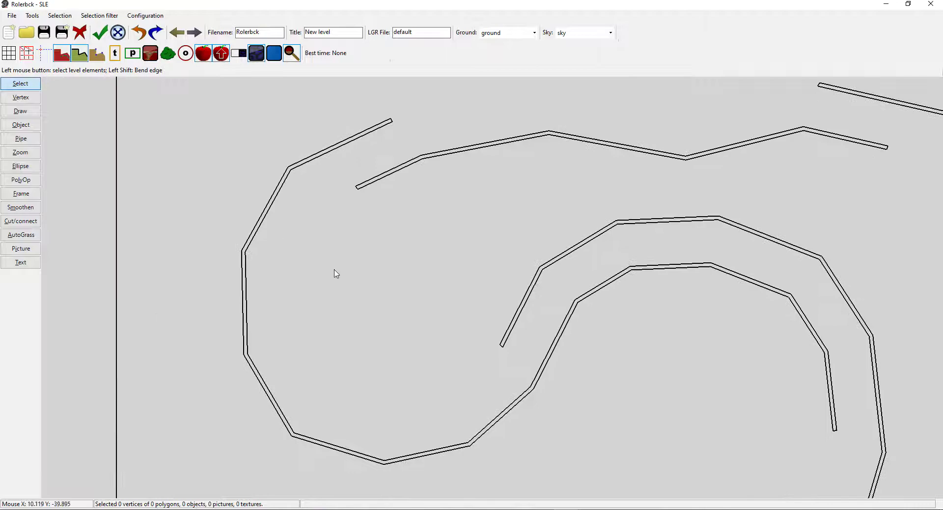
# - Move the spare bike from below the level into the middle of the large dip beside the starting bend
pyautogui.scroll(-5, 332, 299)
pyautogui.press('Down')
pyautogui.moveTo(332, 457); pyautogui.dragTo(554, 291)
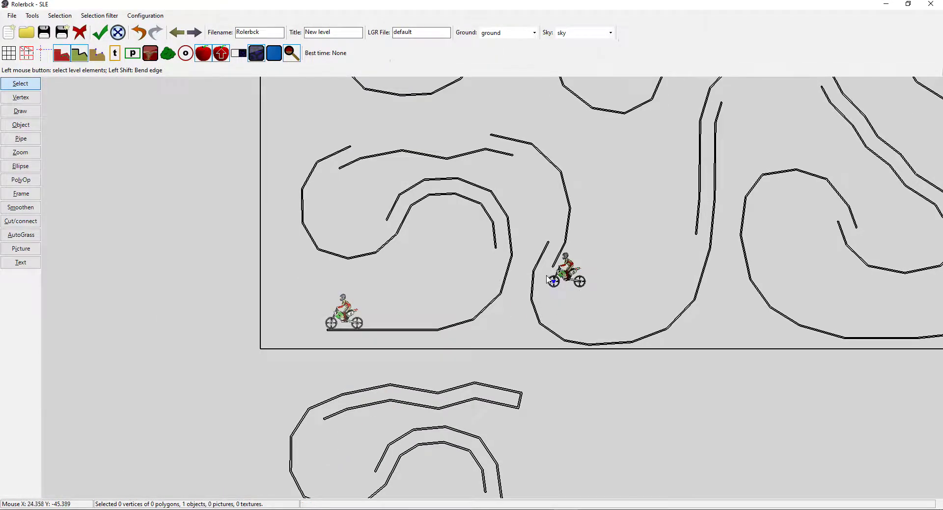
pyautogui.scroll(4, 550, 275)
pyautogui.moveTo(475, 290); pyautogui.dragTo(609, 282)
# - Draw a pipe with radius 0.04 as an inner wall following the dip's left side and floor
pyautogui.click(21, 138)
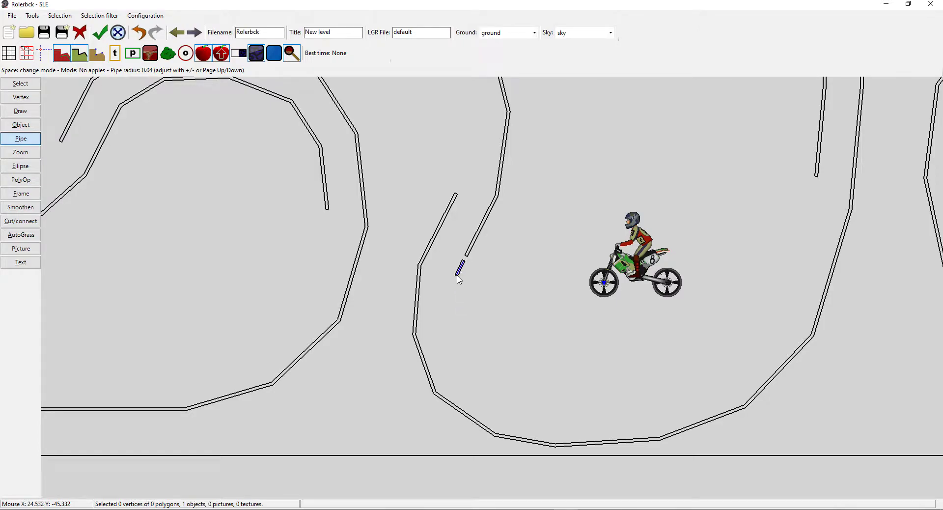
pyautogui.click(511, 404)
pyautogui.rightClick(648, 408)
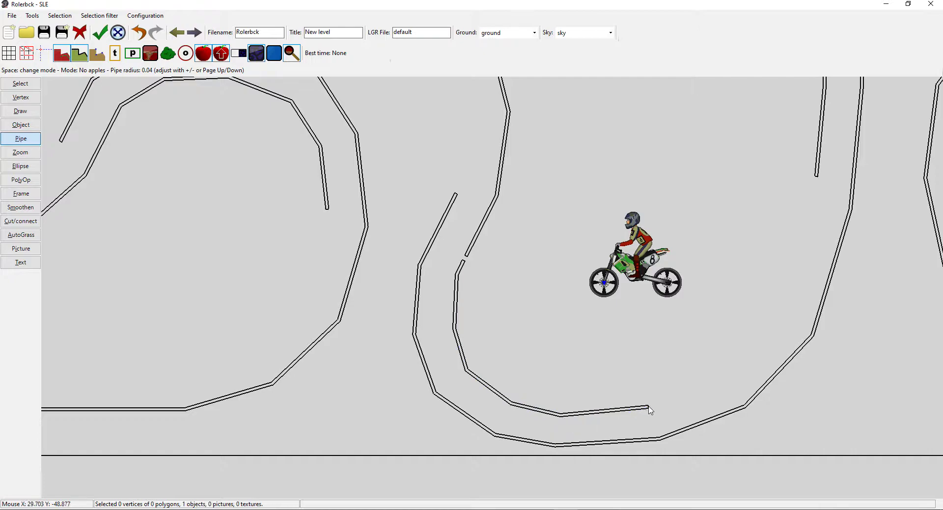
# - Move the bike closer to the new inner wall in the dip, and delete that wall
pyautogui.click(37, 85)
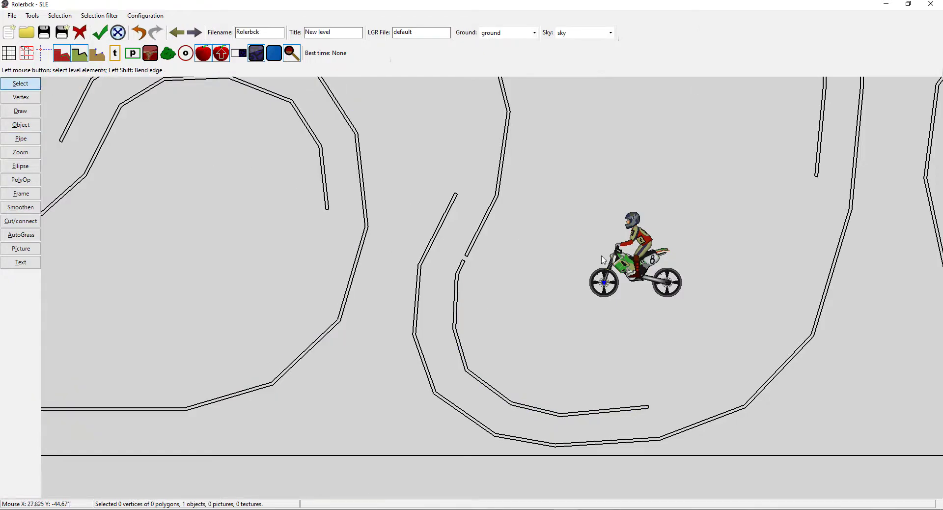
pyautogui.moveTo(600, 273); pyautogui.dragTo(453, 308)
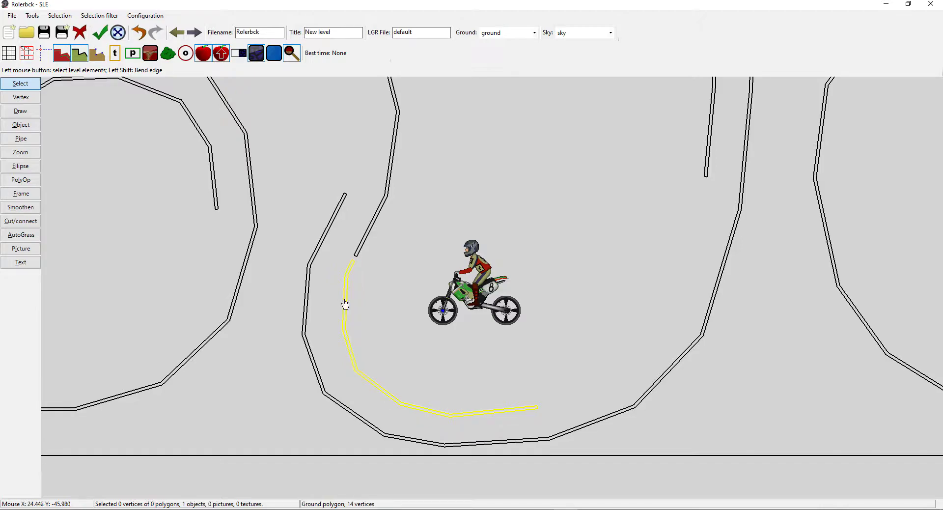
pyautogui.click(381, 395)
pyautogui.press('Delete')
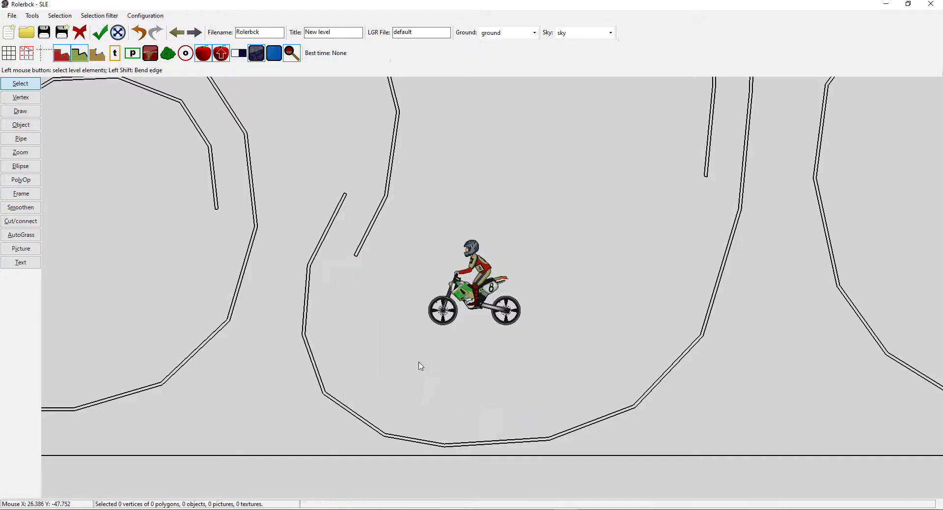
# - Move the bike up toward the wall on the right side of the large dip
pyautogui.press('Right')
pyautogui.press('Right')
pyautogui.moveTo(328, 314); pyautogui.dragTo(542, 259)
# - Examine the original track's walls and overlaps from the large dip across the following bends
pyautogui.scroll(-3, 386, 265)
pyautogui.press('Up')
pyautogui.press('Right')
pyautogui.press('Up')
pyautogui.press('Right')
pyautogui.press('Down')
pyautogui.press('Right')
pyautogui.press('Left')
pyautogui.press('Down')
pyautogui.press('Down')
pyautogui.press('Left')
pyautogui.press('Up')
pyautogui.press('Up')
pyautogui.scroll(-4, 497, 303)
pyautogui.press('Right')
pyautogui.press('Right')
pyautogui.press('Right')
pyautogui.press('Right')
pyautogui.press('Right')
pyautogui.press('Right')
# - Examine the narrow double-walled zigzag section that runs down the far right of the original track
pyautogui.scroll(4, 325, 166)
pyautogui.press('Right')
pyautogui.press('Right')
pyautogui.press('Down')
pyautogui.press('Right')
pyautogui.press('Right')
pyautogui.press('Right')
pyautogui.press('Right')
pyautogui.press('Right')
pyautogui.press('Down')
pyautogui.press('Down')
pyautogui.press('Down')
pyautogui.press('Down')
pyautogui.press('Down')
pyautogui.press('Down')
pyautogui.press('Down')
pyautogui.press('Up')
pyautogui.press('Up')
pyautogui.press('Up')
pyautogui.press('Up')
pyautogui.press('Up')
pyautogui.press('Up')
pyautogui.press('Up')
pyautogui.press('Up')
pyautogui.press('Down')
pyautogui.press('Down')
pyautogui.press('Down')
pyautogui.press('Down')
pyautogui.press('Down')
pyautogui.press('Down')
pyautogui.press('Down')
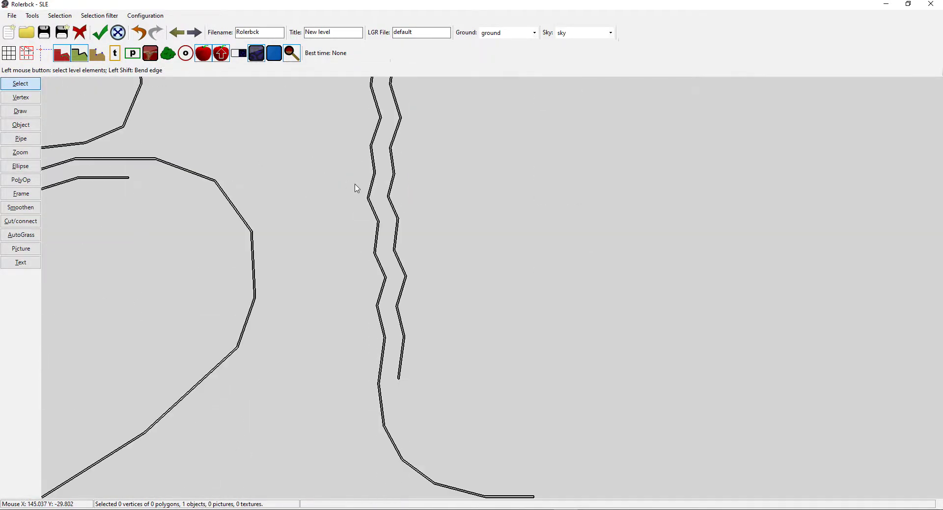
pyautogui.press('Up')
pyautogui.press('Up')
pyautogui.press('Up')
pyautogui.press('Up')
pyautogui.press('Up')
pyautogui.press('Up')
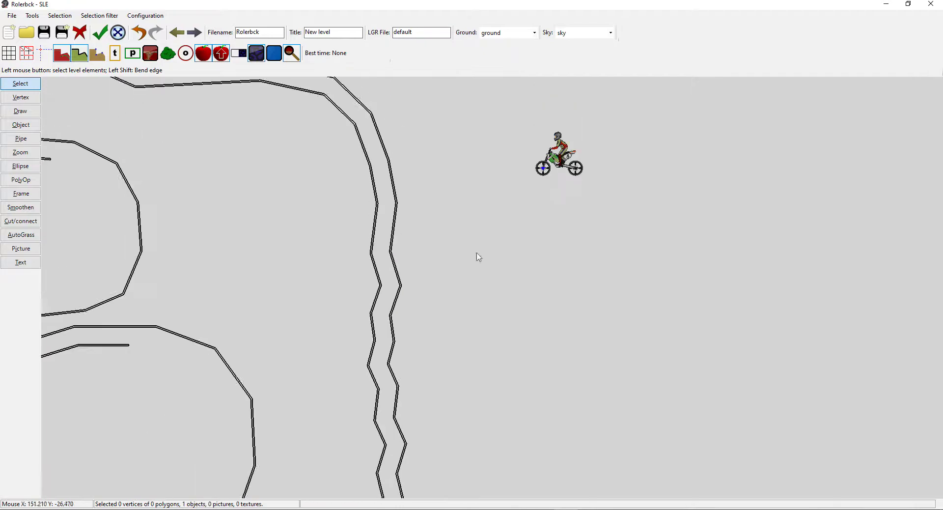
# - Move the bike closer to the right side of the vertical zigzag section
pyautogui.press('Down')
pyautogui.press('Down')
pyautogui.press('Down')
pyautogui.press('Down')
pyautogui.press('Down')
pyautogui.press('Down')
pyautogui.press('Down')
pyautogui.press('Down')
pyautogui.moveTo(539, 220); pyautogui.dragTo(484, 250)
# - Draw a pipe with radius 0.40 between the walls of the vertical zigzag section, following its bends
pyautogui.press('Up')
pyautogui.press('Up')
pyautogui.press('Up')
pyautogui.press('Up')
pyautogui.click(18, 140)
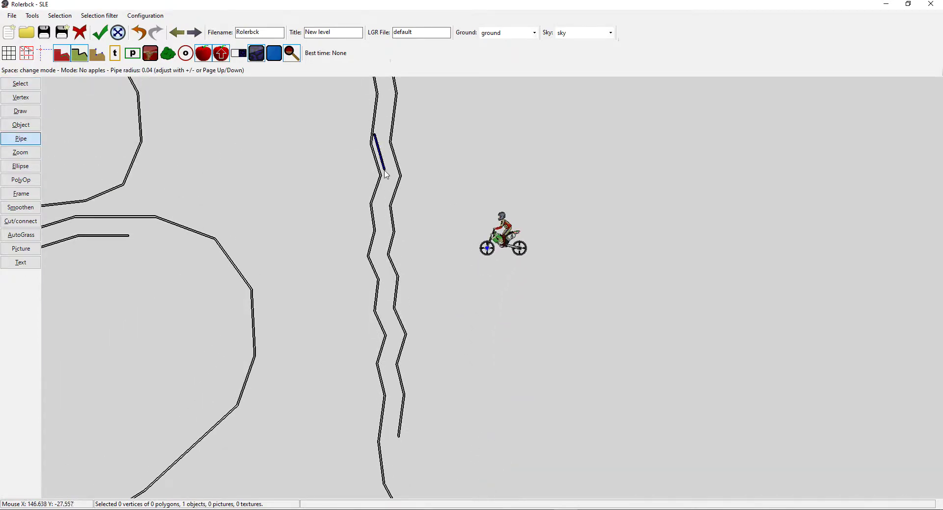
pyautogui.press('+')
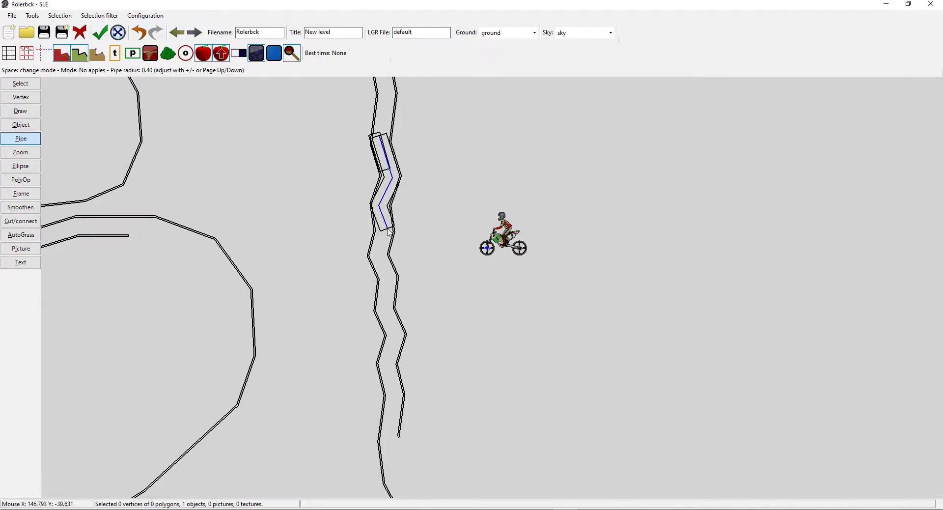
pyautogui.press('Up')
pyautogui.press('Up')
pyautogui.press('Up')
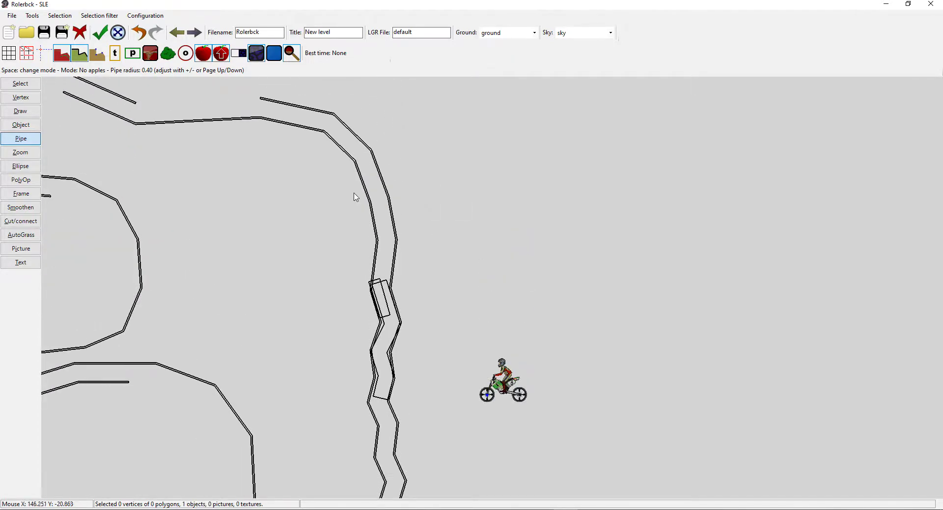
pyautogui.press('Down')
pyautogui.press('Down')
pyautogui.press('Down')
pyautogui.press('Down')
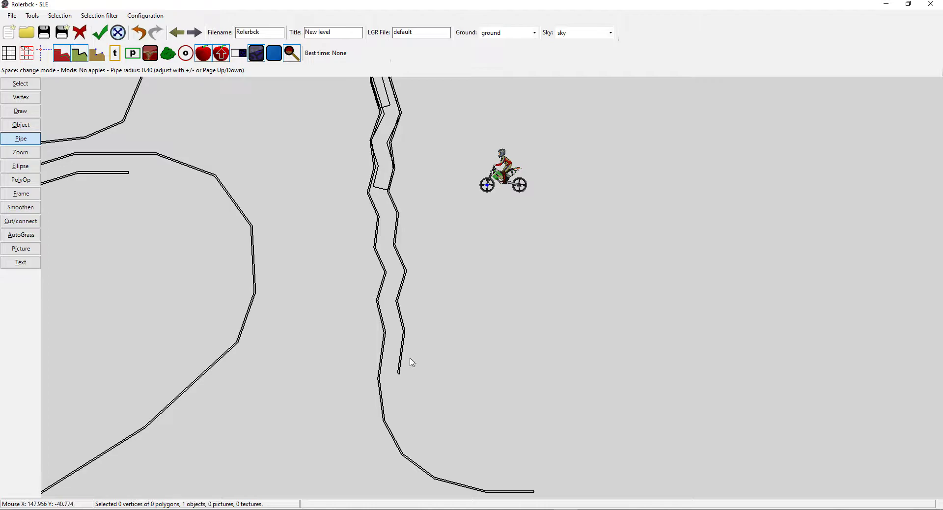
pyautogui.press('Up')
pyautogui.press('Up')
# - Move the bike across to the left side of the vertical zigzag section
pyautogui.press('s')
pyautogui.moveTo(466, 265); pyautogui.dragTo(304, 205)
pyautogui.press('Up')
pyautogui.press('Down')
pyautogui.press('Right')
pyautogui.press('Left')
pyautogui.press('Up')
pyautogui.press('Left')
pyautogui.scroll(-3, 306, 197)
pyautogui.press('Left')
# - Leave the current level without saving its changes, and switch back through the previous levels to Roler080
pyautogui.click(177, 34)
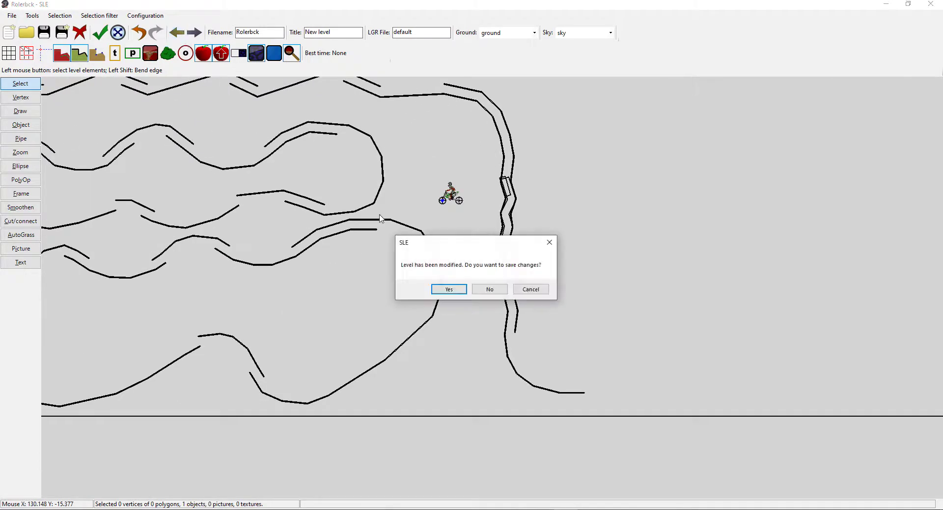
pyautogui.click(489, 290)
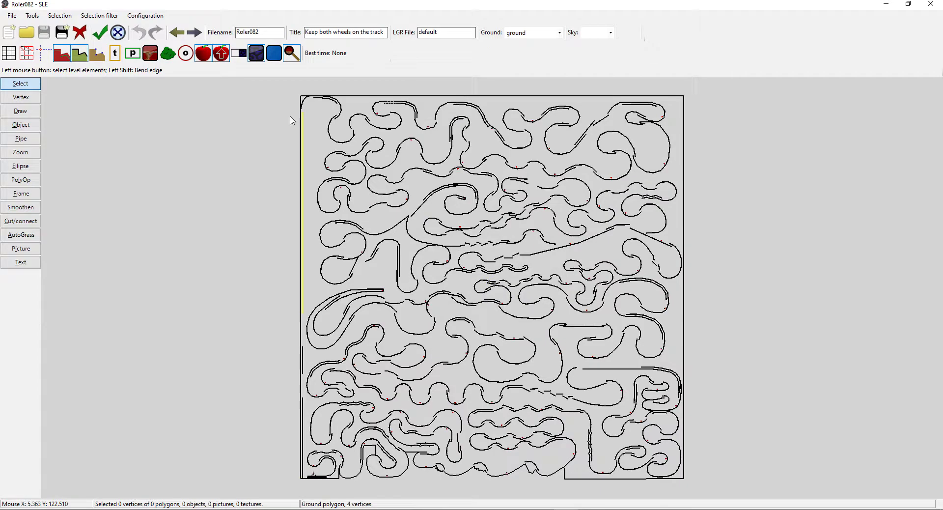
pyautogui.click(178, 33)
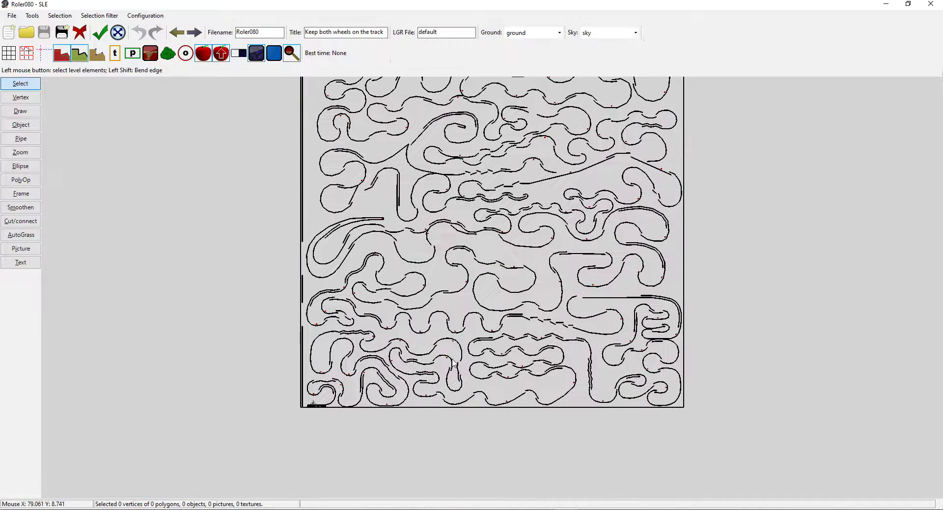
# - Examine the layout of the Roler080 level, from the starting area to the top of the track
pyautogui.scroll(5, 347, 362)
pyautogui.press('Right')
pyautogui.press('Down')
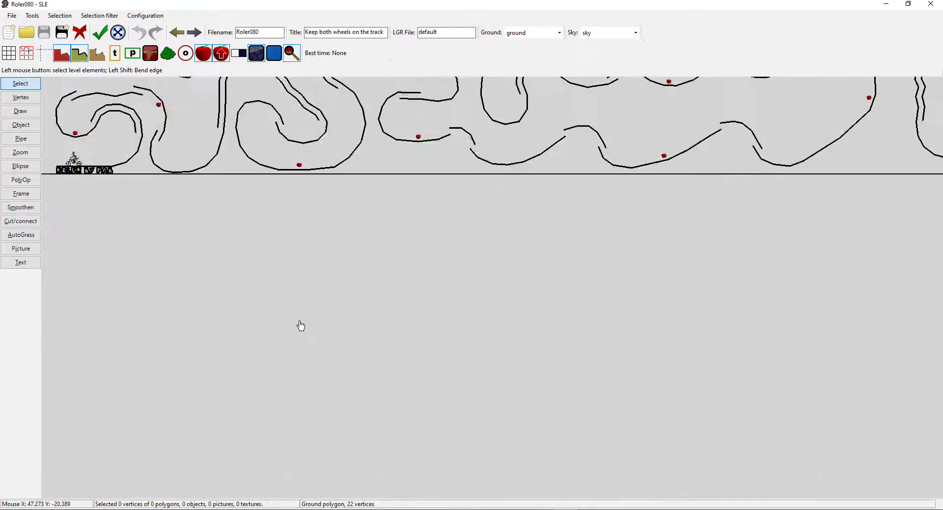
pyautogui.press('Left')
pyautogui.press('Up')
pyautogui.scroll(-6, 302, 319)
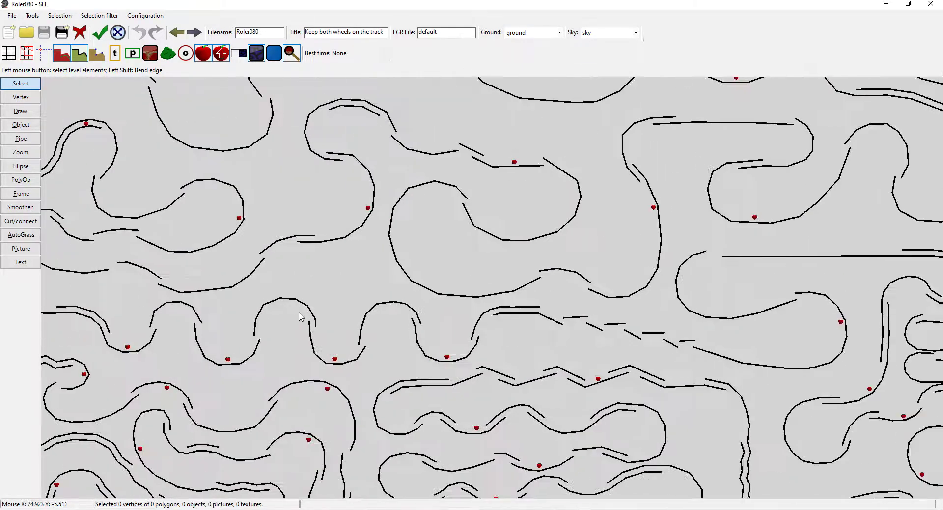
pyautogui.press('Left')
pyautogui.press('Up')
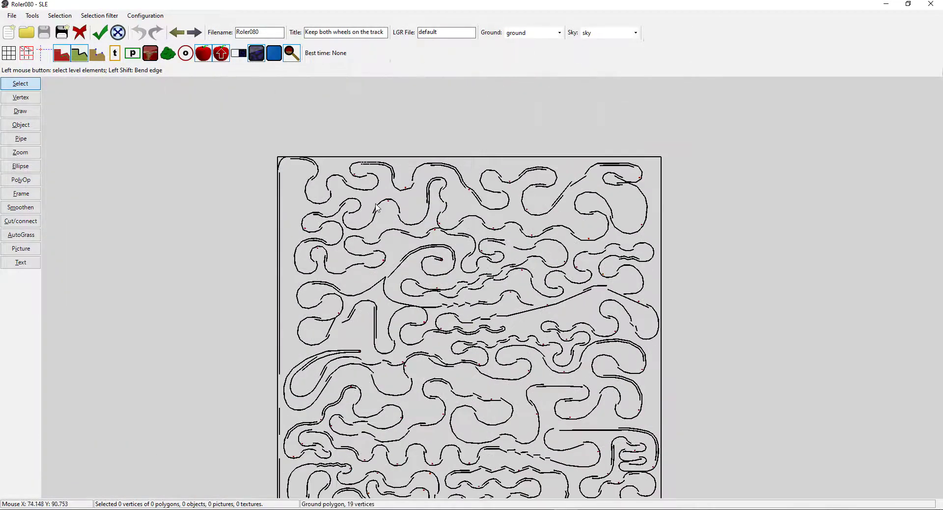
# - Open the level file Pob1000.lev
pyautogui.click(29, 37)
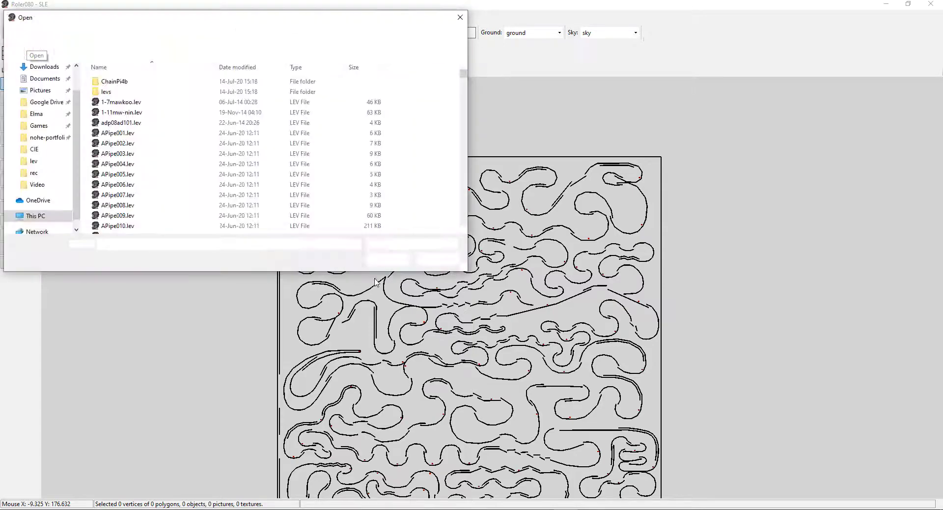
pyautogui.write('pob')
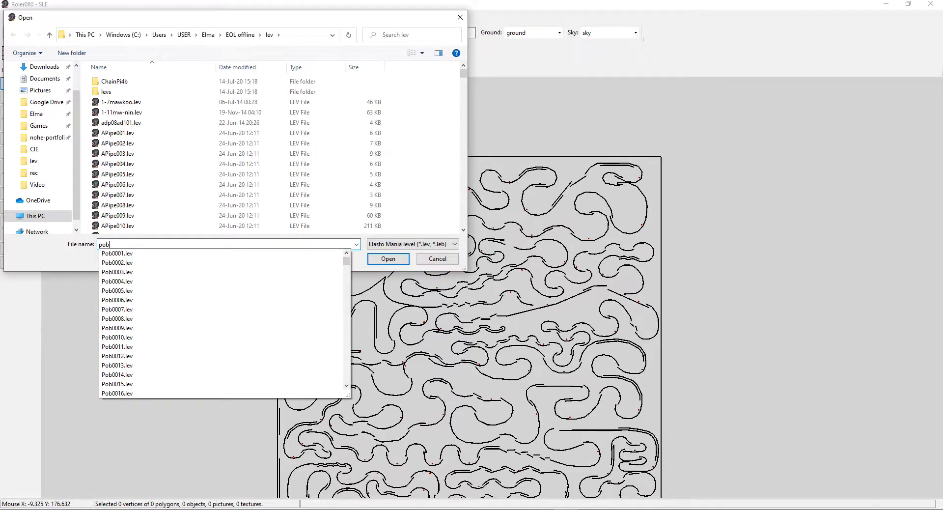
pyautogui.write('10')
pyautogui.press('Down')
pyautogui.press('Return')
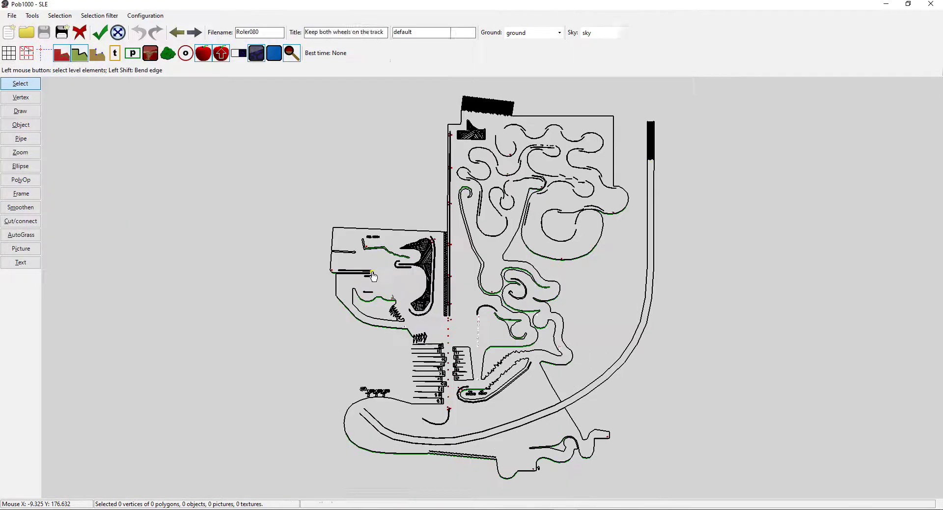
# - Examine Pob1000's starting area and the curled walls in the neighbouring part of the level
pyautogui.scroll(5, 395, 284)
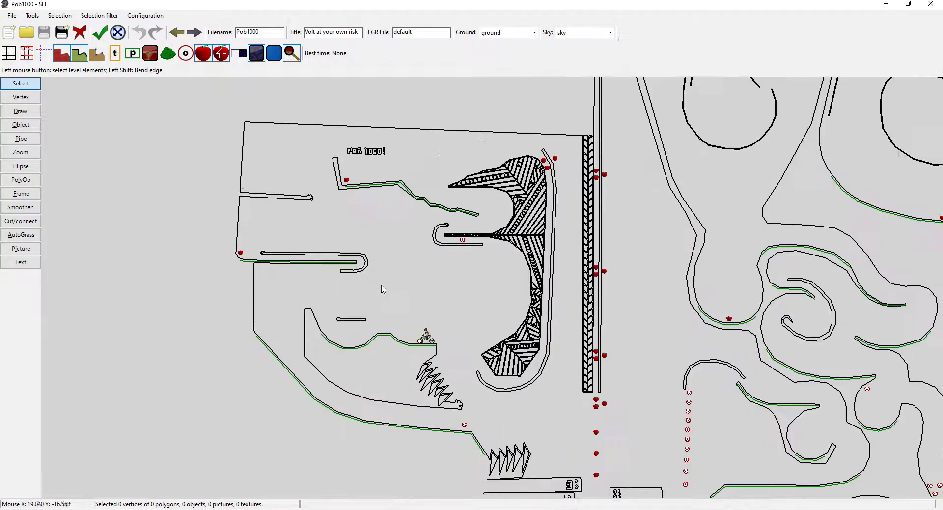
pyautogui.moveTo(371, 294); pyautogui.dragTo(498, 195, button='middle')
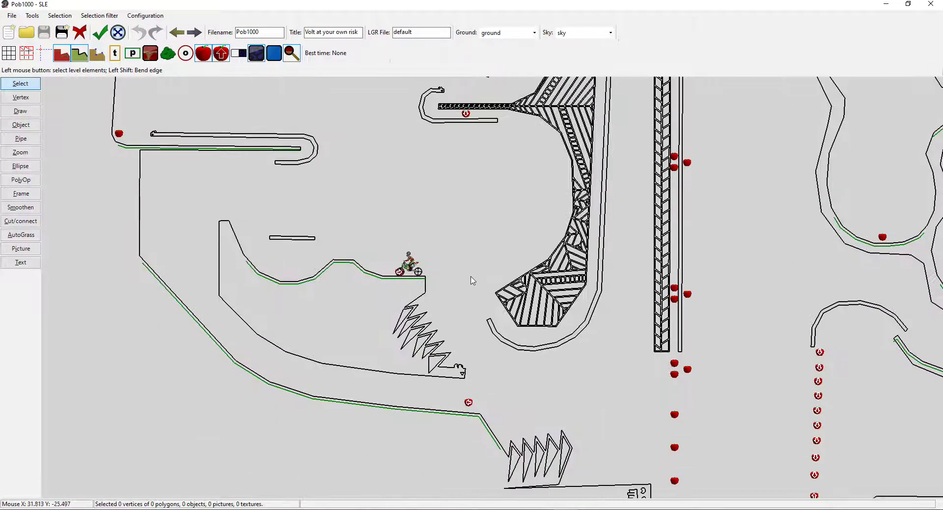
pyautogui.press('Right')
pyautogui.press('Right')
pyautogui.press('Up')
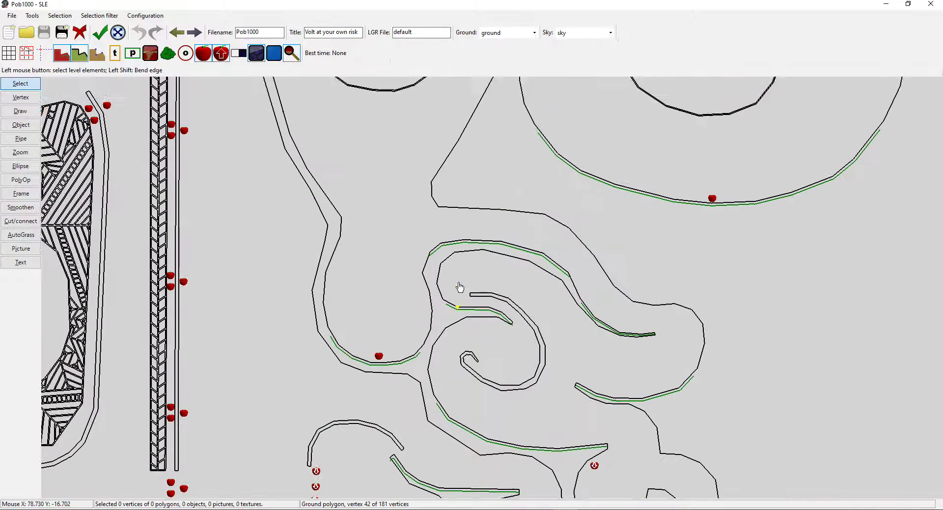
pyautogui.press('Up')
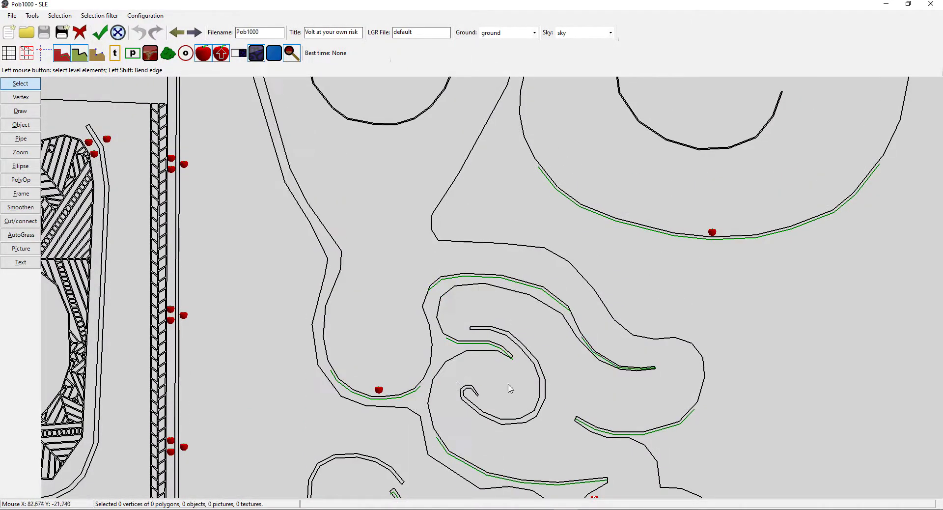
pyautogui.press('Up')
pyautogui.press('Up')
pyautogui.press('Up')
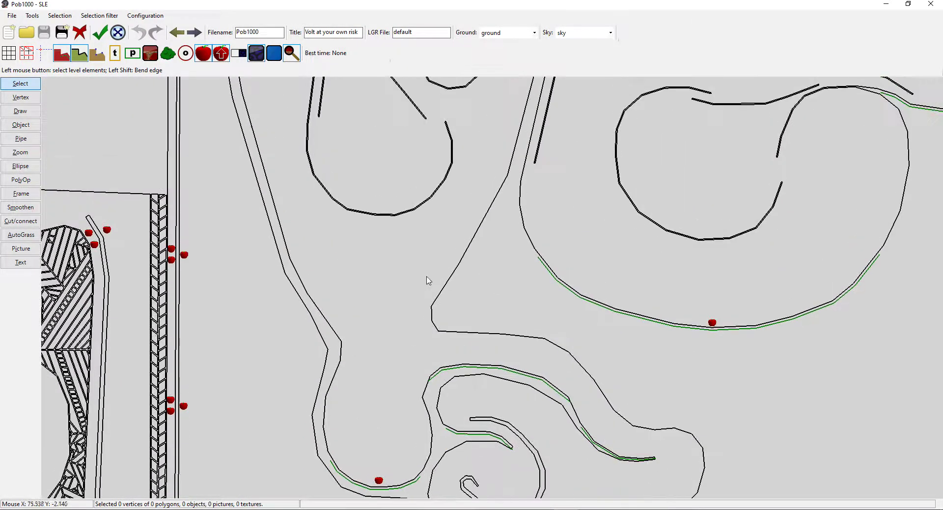
# - Examine the upper roller section of Pob1000, including the bends and the short separate wall pieces
pyautogui.press('Up')
pyautogui.press('Up')
pyautogui.press('Up')
pyautogui.press('Up')
pyautogui.press('Up')
pyautogui.press('Up')
pyautogui.press('Up')
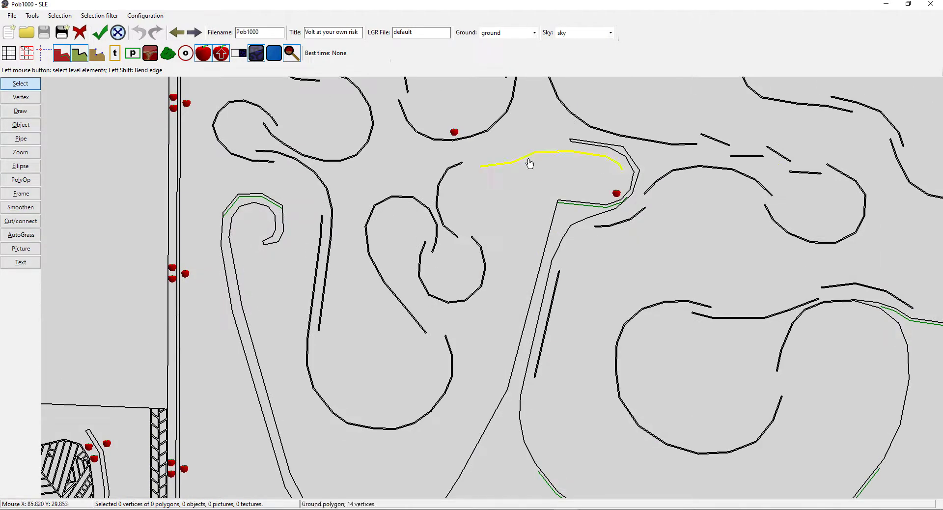
pyautogui.press('Up')
pyautogui.press('Up')
pyautogui.press('Up')
pyautogui.press('Up')
pyautogui.press('Right')
pyautogui.press('Right')
pyautogui.press('Right')
pyautogui.press('Right')
pyautogui.press('Right')
pyautogui.press('Right')
pyautogui.press('Right')
pyautogui.press('Right')
pyautogui.press('Right')
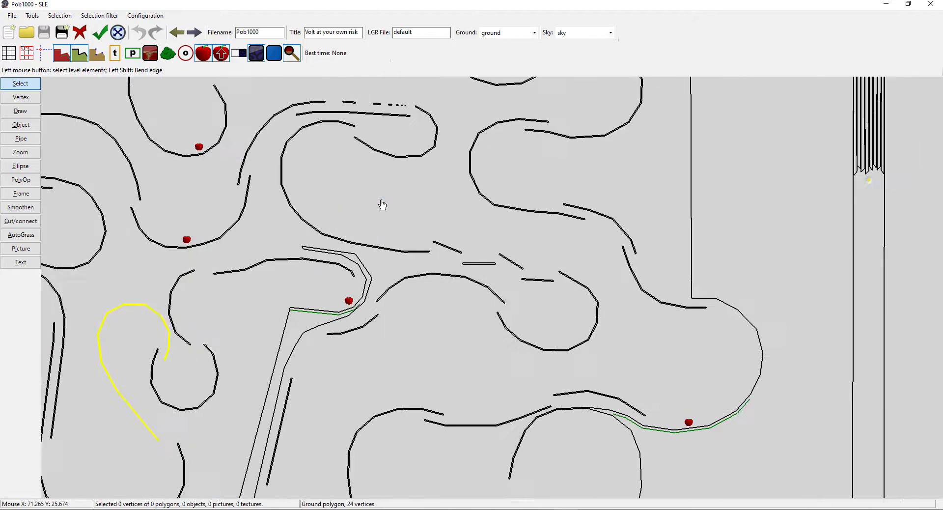
pyautogui.scroll(2, 397, 247)
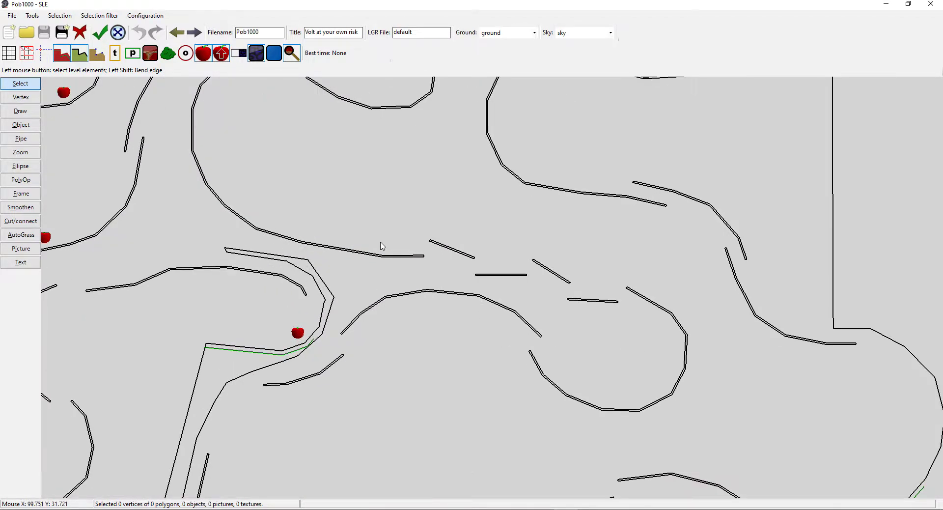
pyautogui.press('Up')
pyautogui.press('Up')
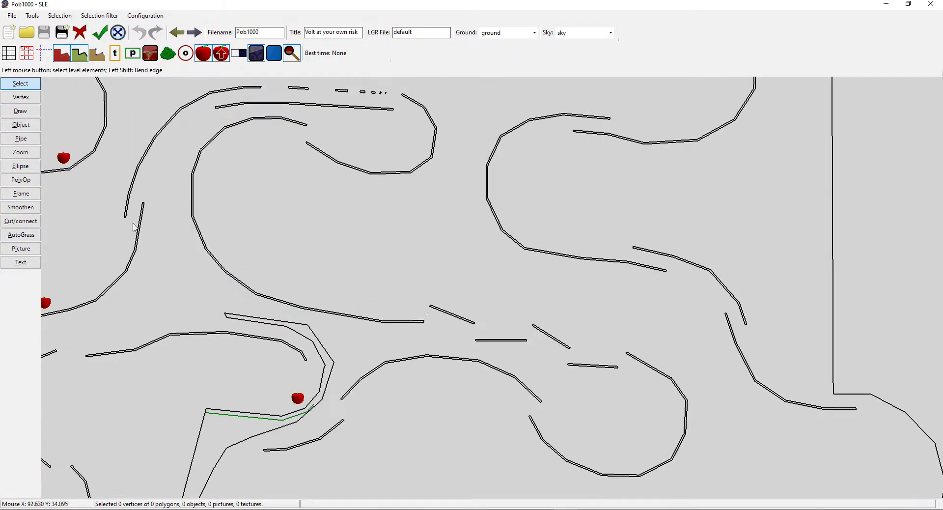
# - Draw a pipe with radius 0.40 through the descending series of short wall pieces up to the next bend
pyautogui.click(21, 195)
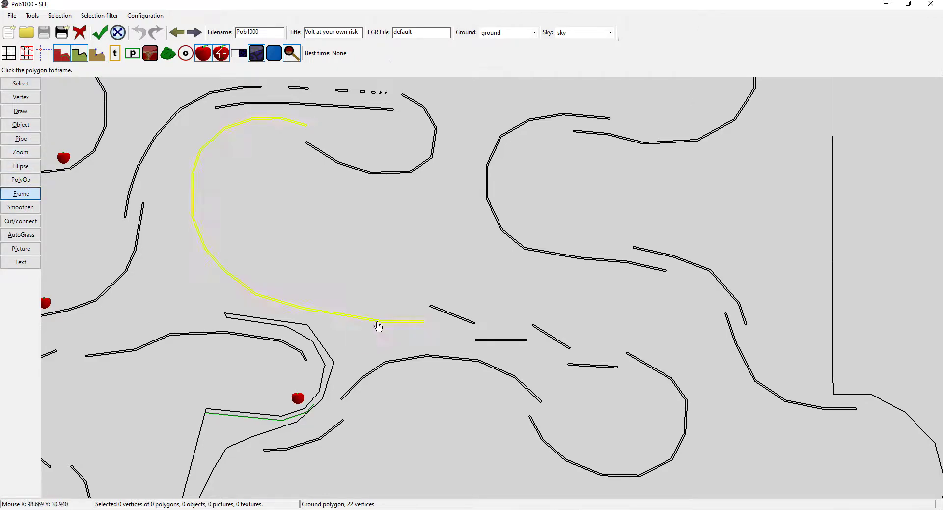
pyautogui.click(23, 140)
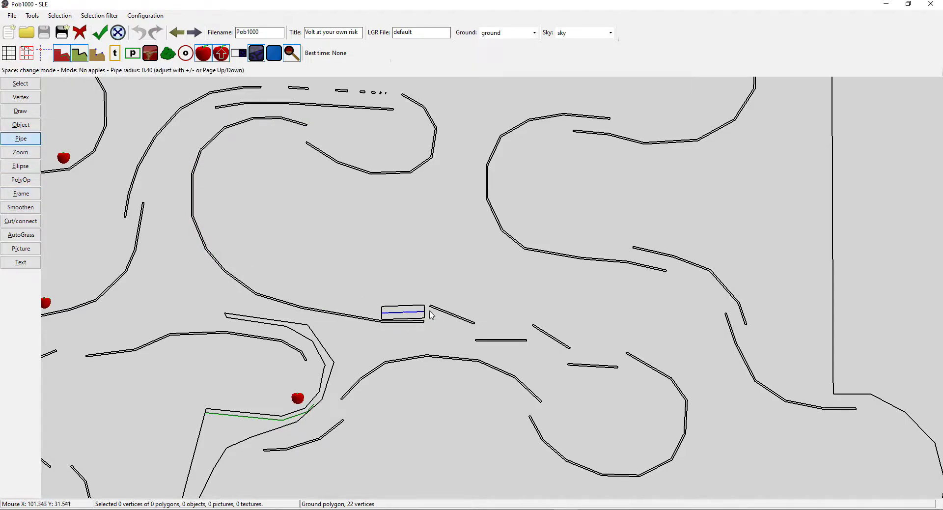
pyautogui.click(477, 333)
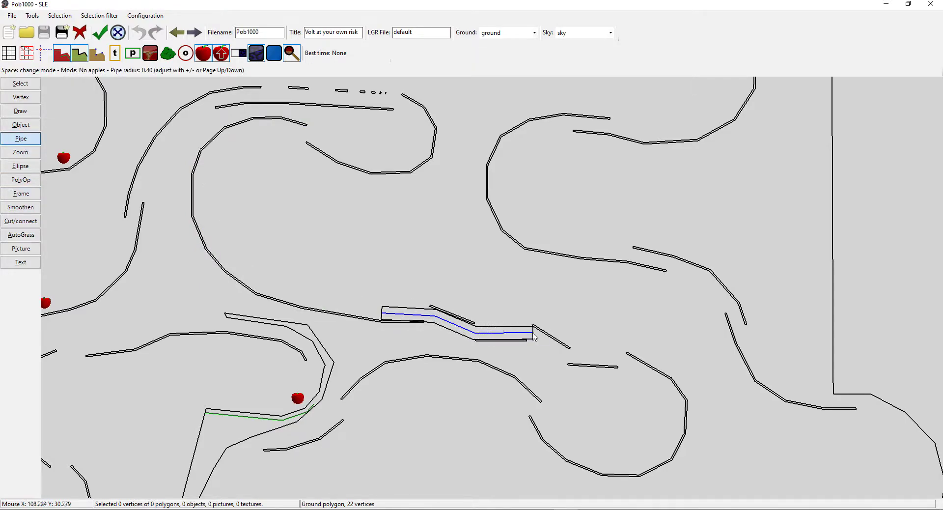
pyautogui.click(579, 363)
pyautogui.click(633, 358)
pyautogui.rightClick(632, 357)
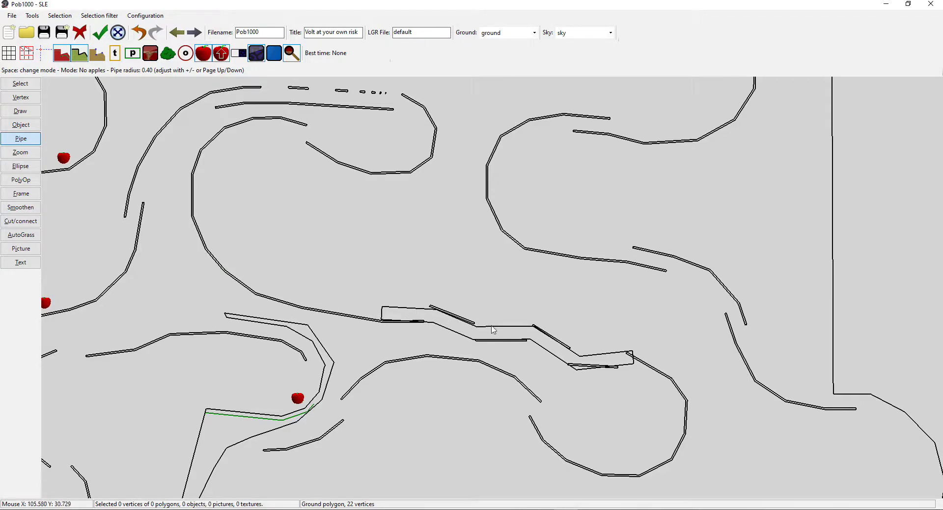
# - Compare the drawn pipe with the descending short wall pieces, then delete the pipe
pyautogui.scroll(2, 493, 329)
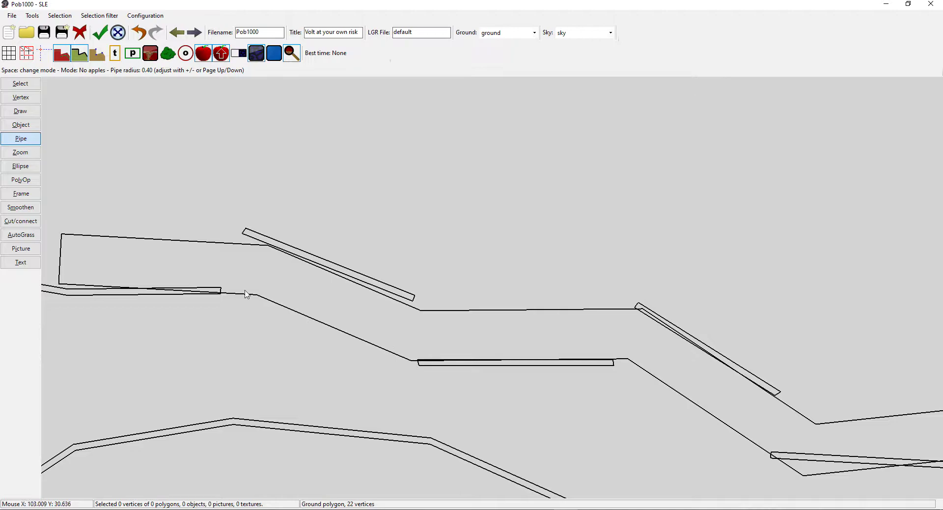
pyautogui.scroll(-3, 245, 305)
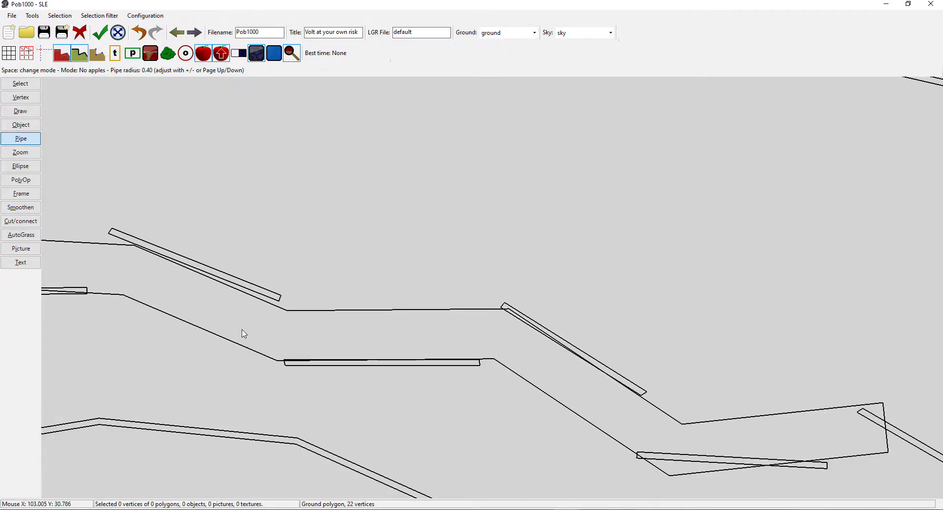
pyautogui.click(36, 94)
pyautogui.click(34, 85)
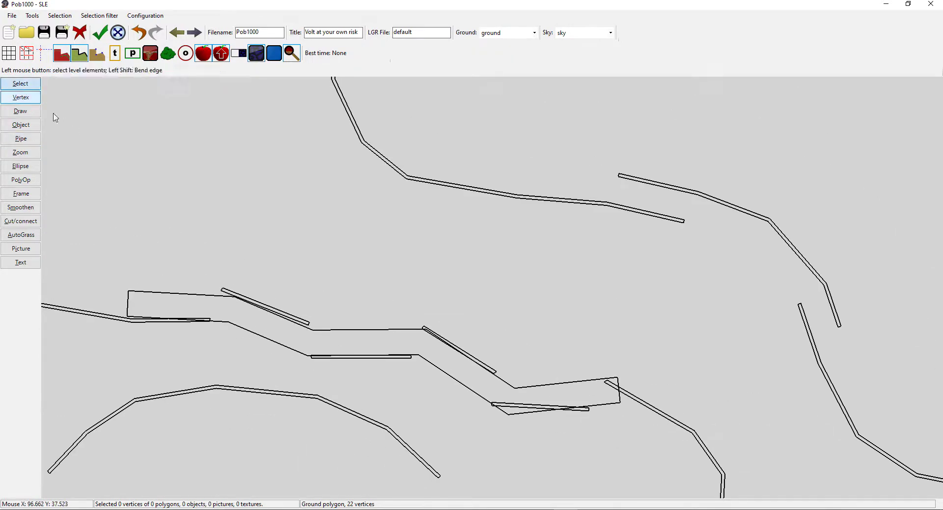
pyautogui.click(356, 322)
pyautogui.press('Delete')
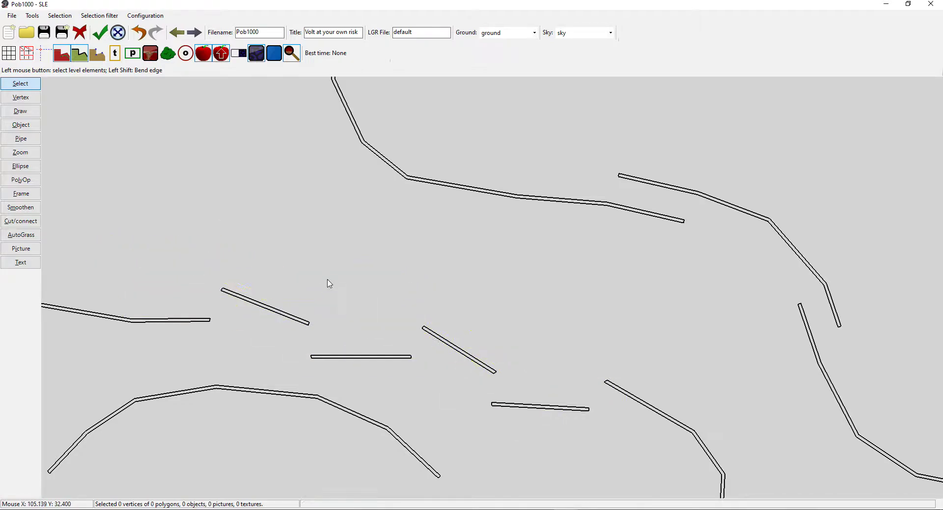
# - Examine the spacing and overlaps of the descending short wall pieces and the curved walls around them
pyautogui.press('Down')
pyautogui.press('Right')
pyautogui.press('Left')
pyautogui.press('Down')
pyautogui.press('Up')
pyautogui.press('Up')
pyautogui.press('Up')
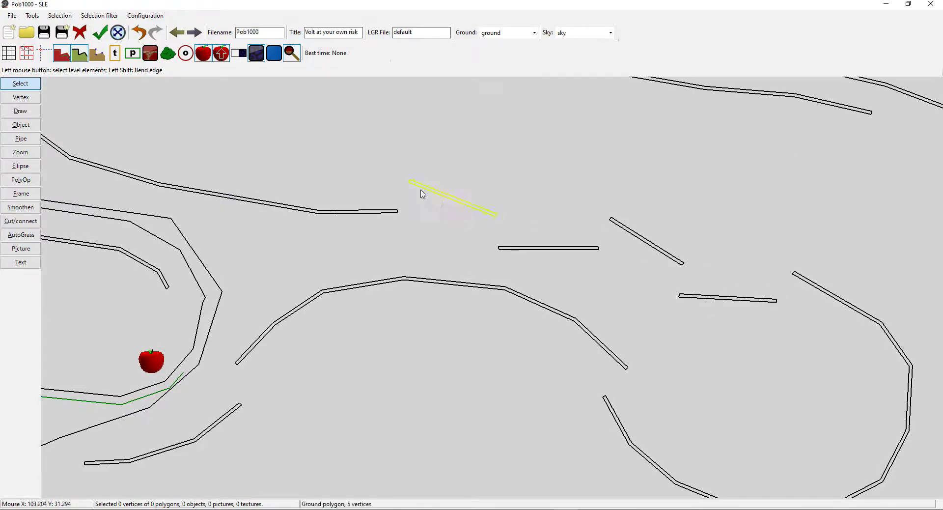
pyautogui.scroll(-3, 639, 398)
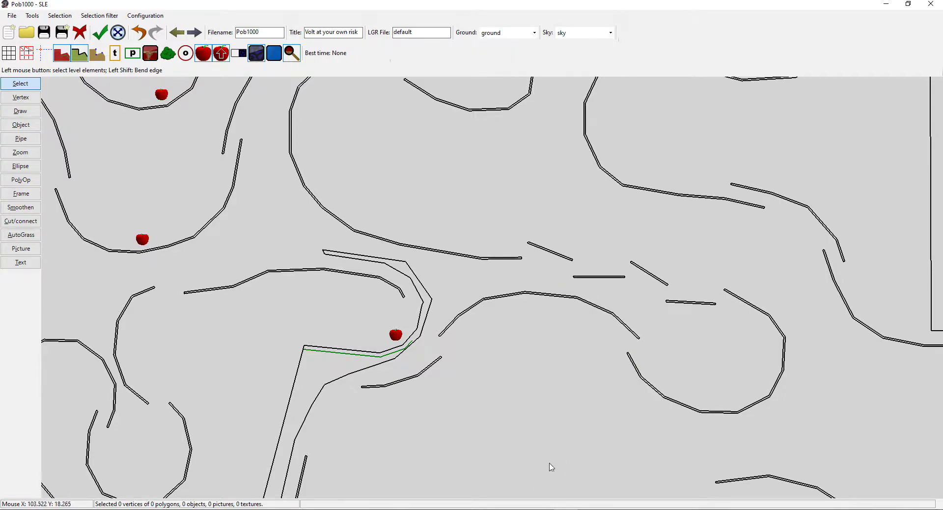
# - Examine the large polygon filled with cut segments near the level's upper boundary and the curved walls beside it
pyautogui.press('Right')
pyautogui.press('Left')
pyautogui.press('Up')
pyautogui.press('Up')
pyautogui.press('Left')
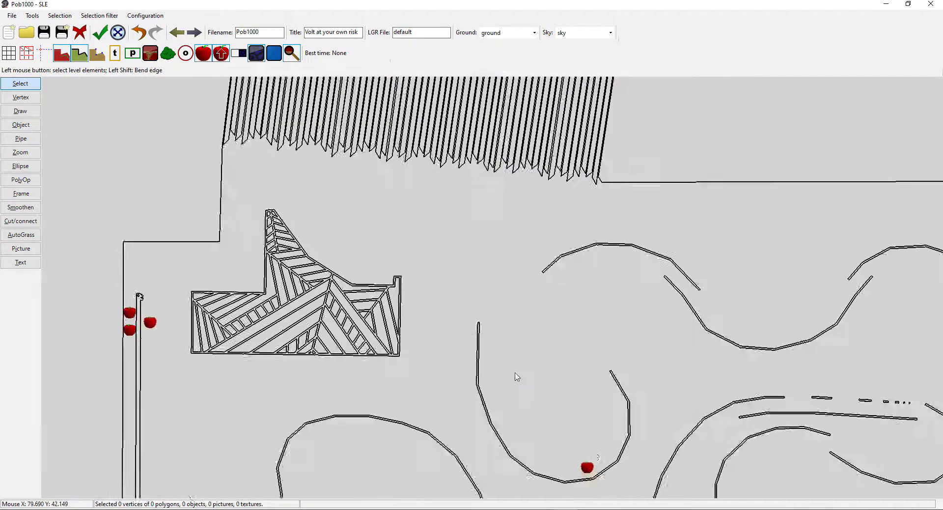
pyautogui.press('Up')
pyautogui.press('Left')
pyautogui.press('Down')
pyautogui.scroll(3, 392, 259)
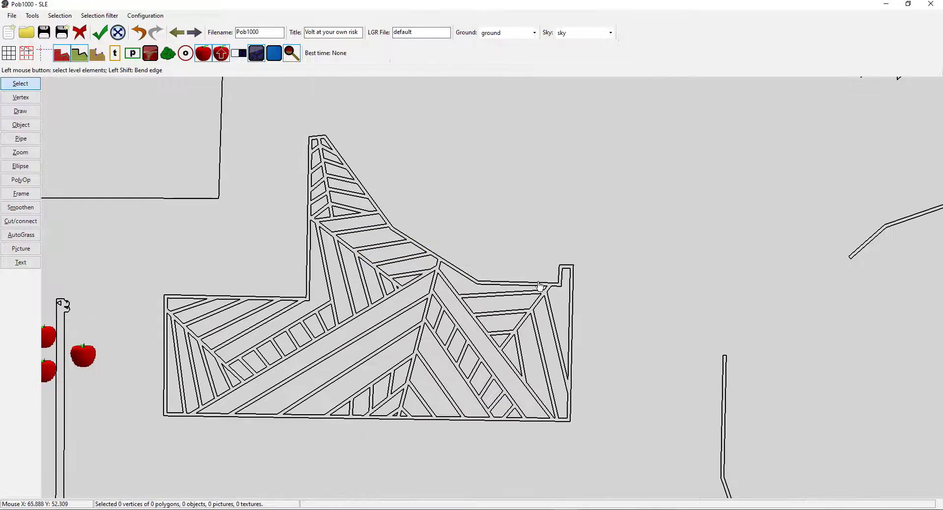
pyautogui.press('Right')
pyautogui.press('Down')
pyautogui.scroll(-3, 601, 292)
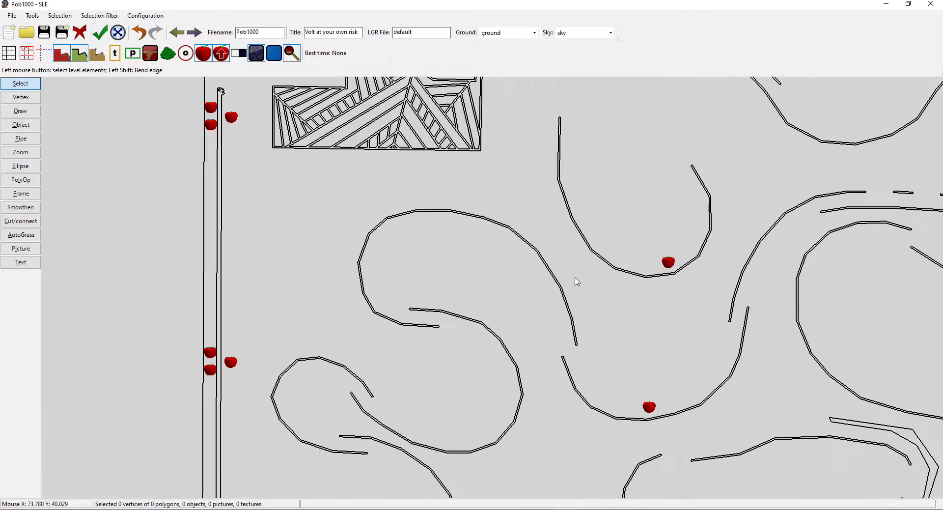
pyautogui.press('Up')
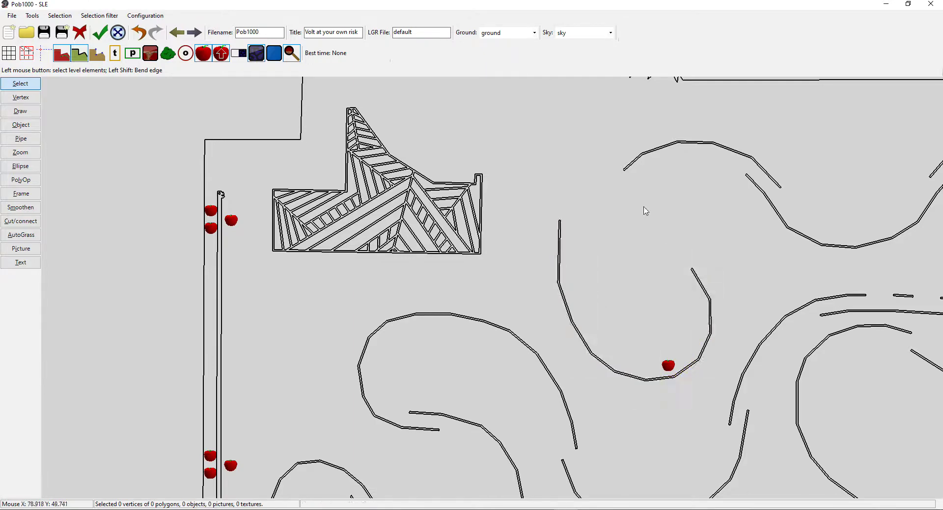
pyautogui.press('Up')
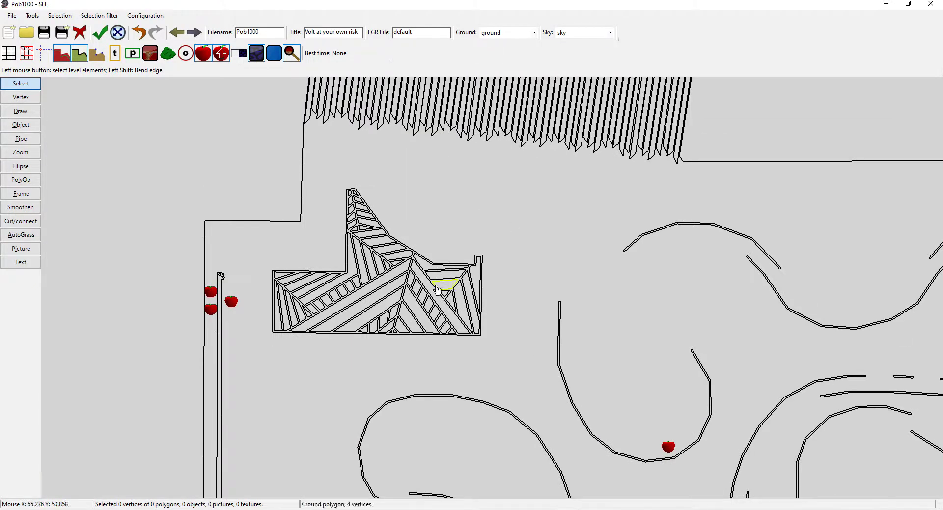
# - Draw a short straight pipe with radius 0.40, sloping downward, in the open space above the segmented polygon
pyautogui.scroll(2, 355, 255)
pyautogui.press('Up')
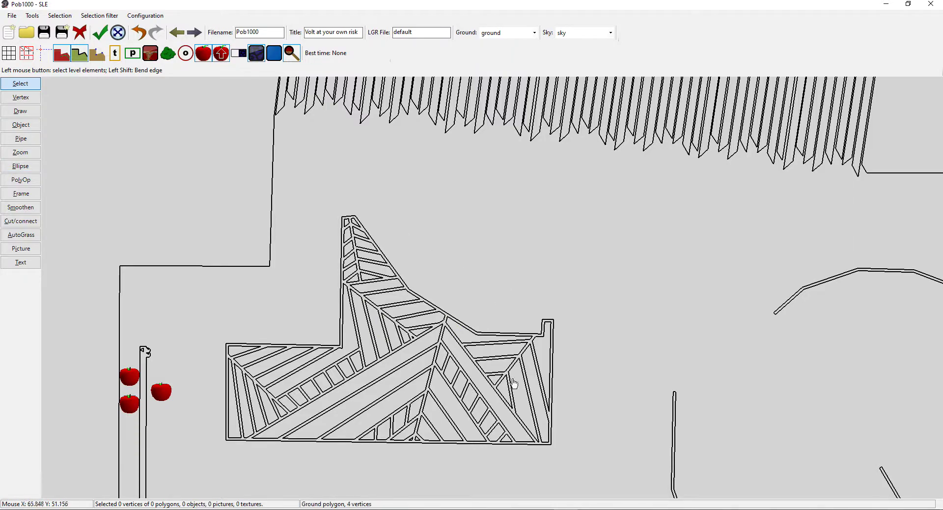
pyautogui.click(22, 139)
pyautogui.click(459, 215)
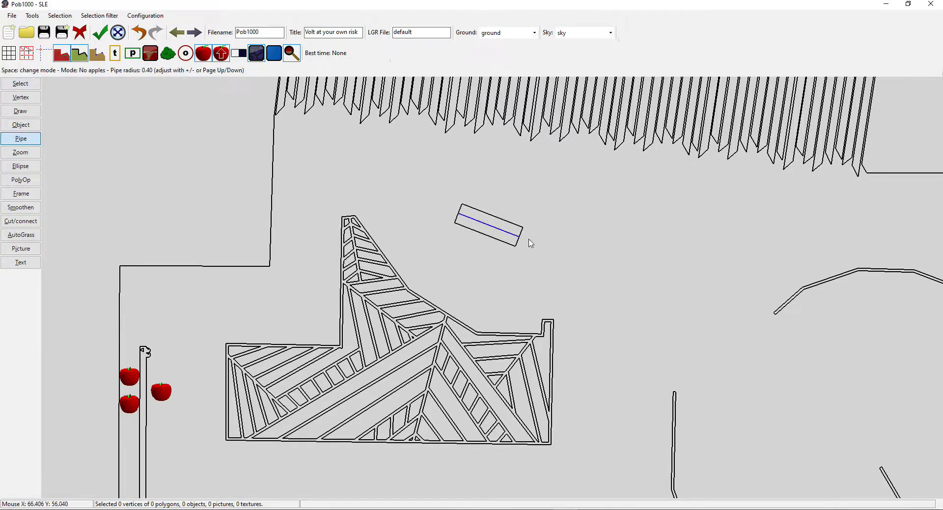
pyautogui.rightClick(581, 276)
pyautogui.click(467, 219)
pyautogui.click(560, 260)
pyautogui.rightClick(549, 266)
pyautogui.scroll(2, 456, 335)
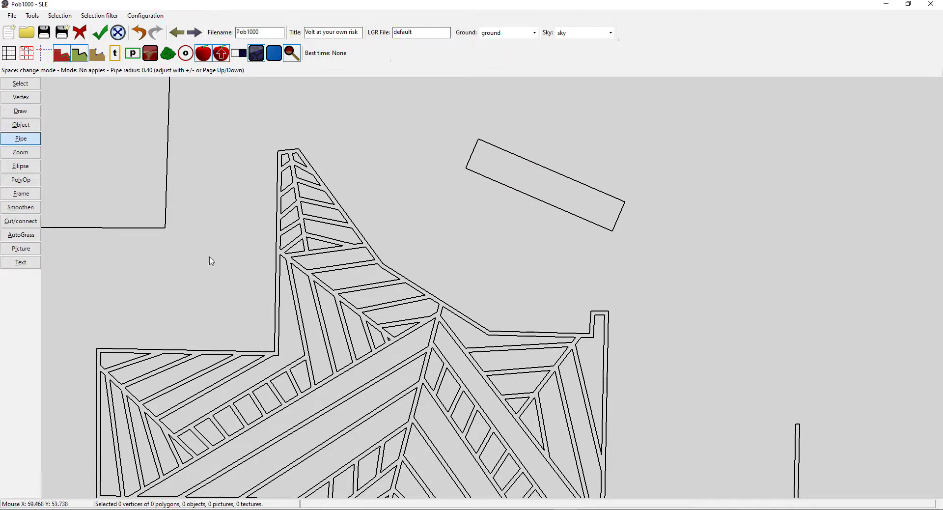
# - Frame the new sloping pipe so it becomes a thin double outline
pyautogui.click(26, 195)
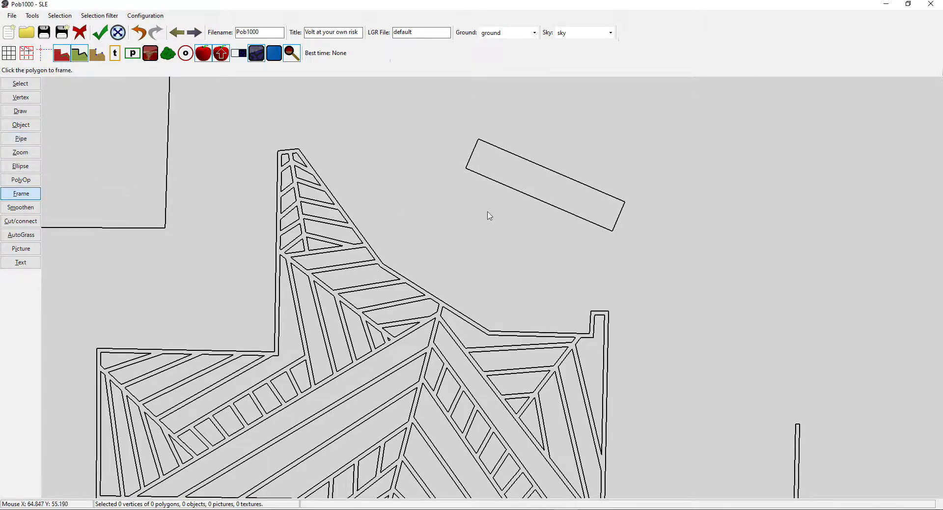
pyautogui.click(515, 191)
pyautogui.click(513, 220)
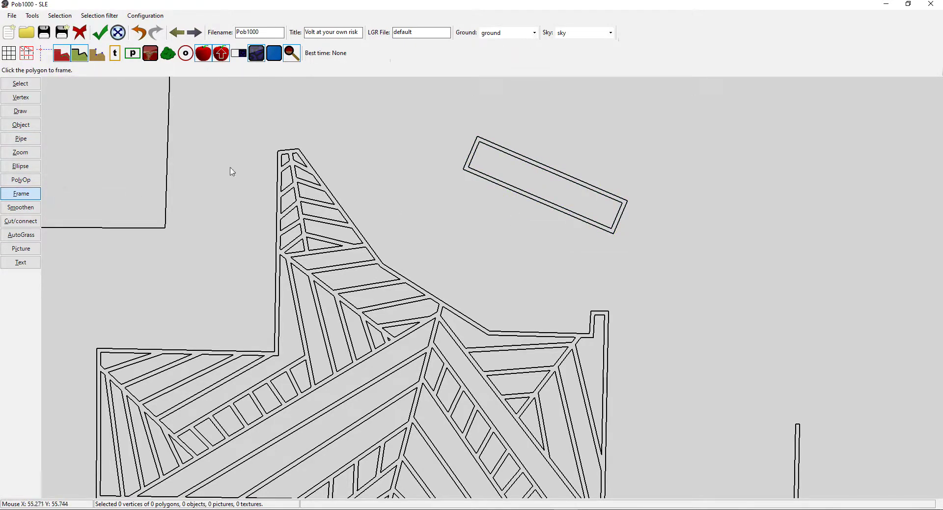
# - Cut the inner polygon of the framed pipe with diagonal cuts from its middle toward its upper end
pyautogui.click(10, 222)
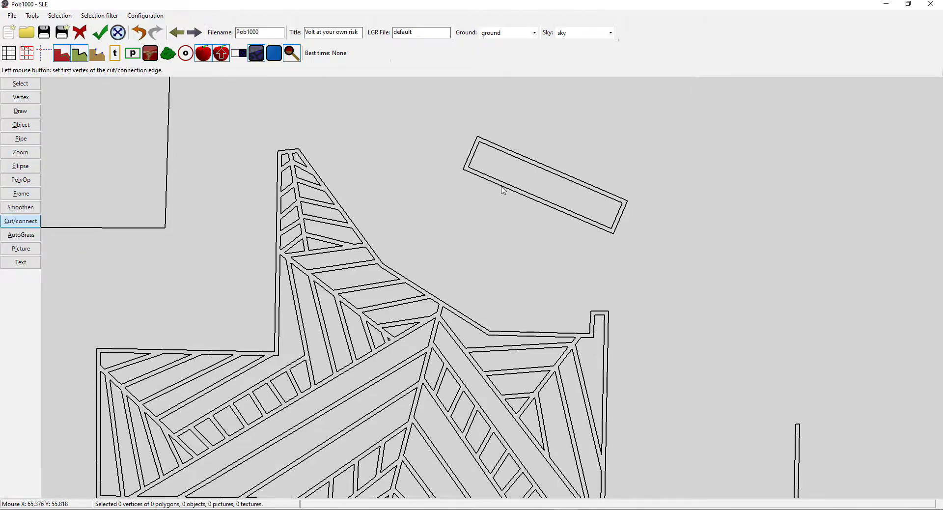
pyautogui.scroll(2, 518, 185)
pyautogui.click(526, 201)
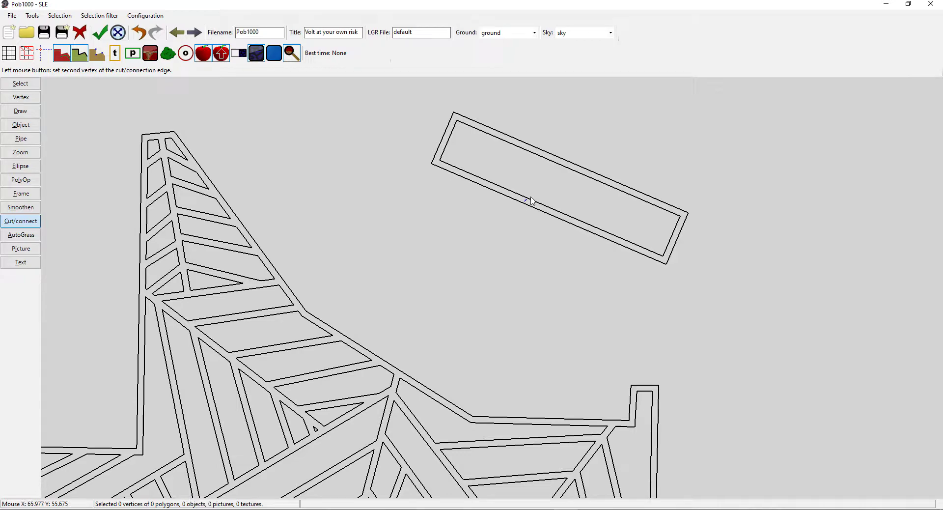
pyautogui.click(569, 168)
pyautogui.click(529, 150)
pyautogui.click(542, 184)
pyautogui.click(519, 149)
pyautogui.click(459, 167)
pyautogui.click(477, 158)
pyautogui.click(472, 126)
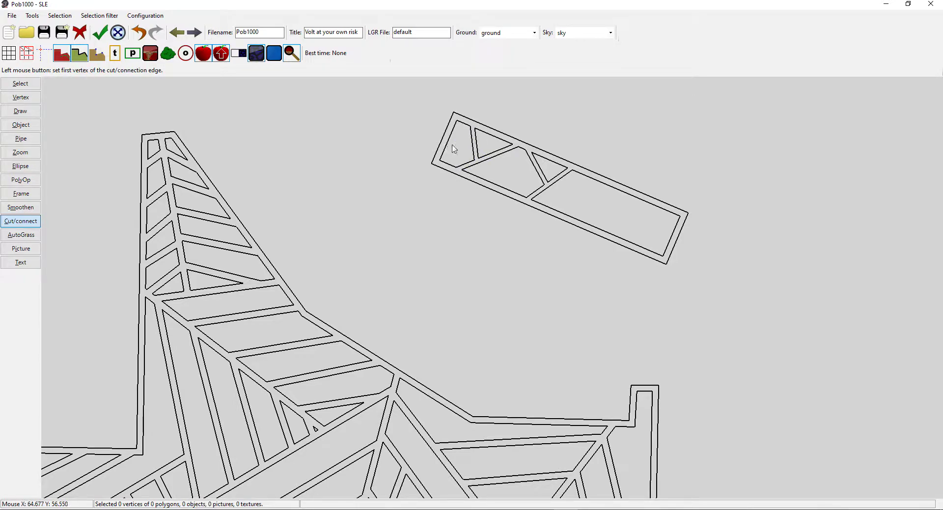
# - Add further crossing diagonal cuts through the remaining lower half of the framed pipe's interior
pyautogui.click(555, 183)
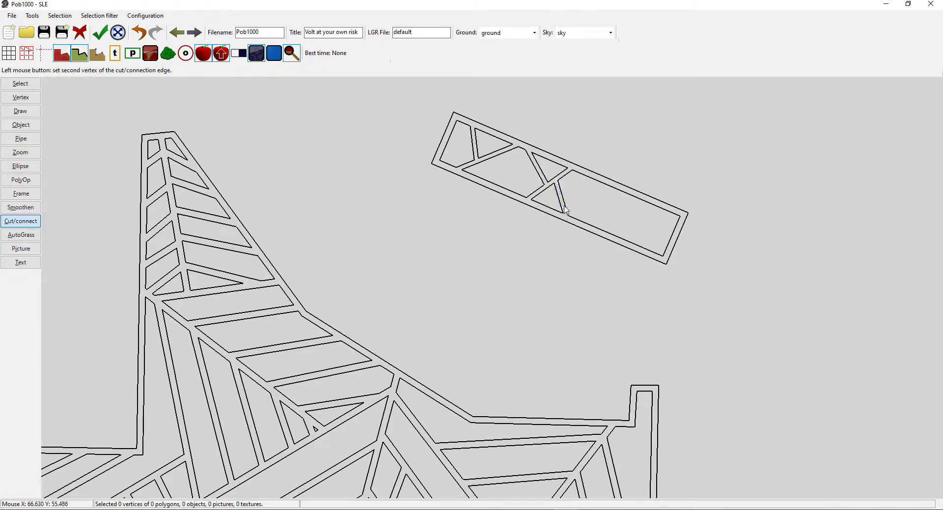
pyautogui.click(597, 180)
pyautogui.click(594, 190)
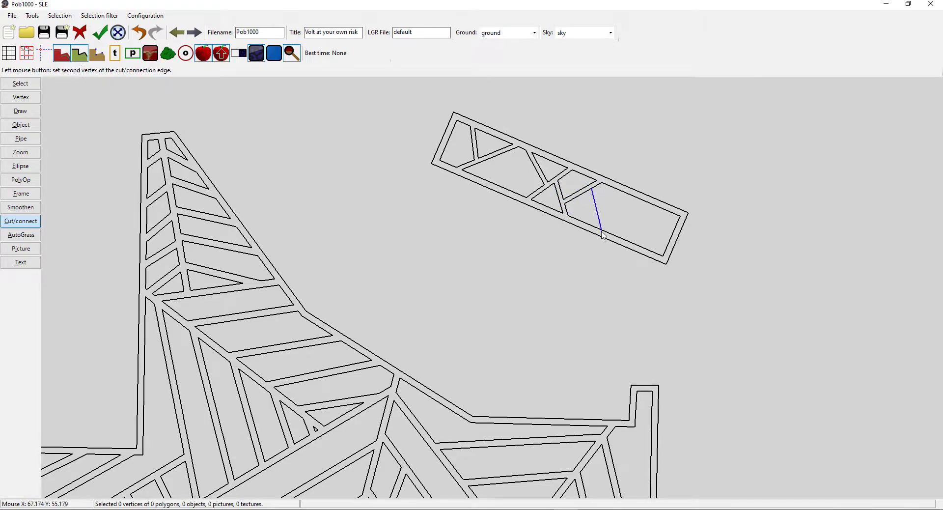
pyautogui.click(635, 253)
# - Examine the segmented walls along the apple corridor and elsewhere in the level, then return to the roller section
pyautogui.scroll(-2, 565, 246)
pyautogui.press('Left')
pyautogui.press('Down')
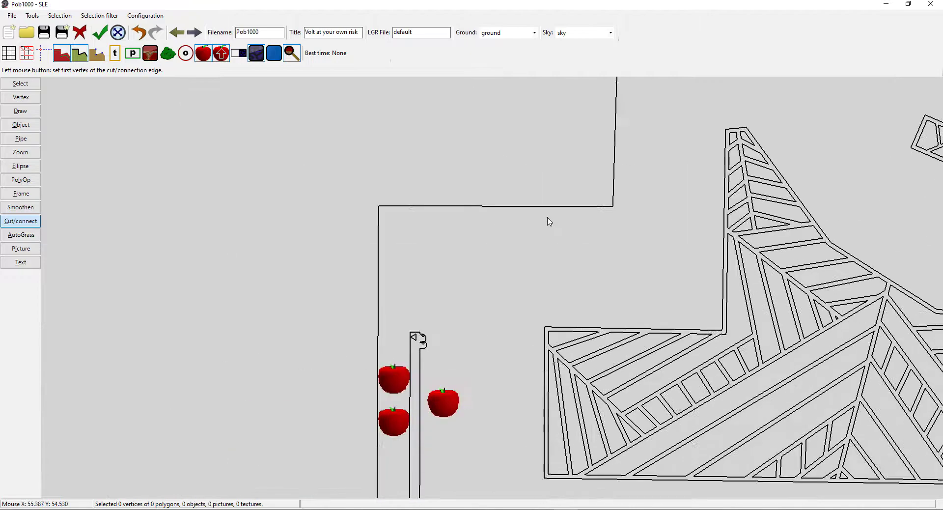
pyautogui.press('Down')
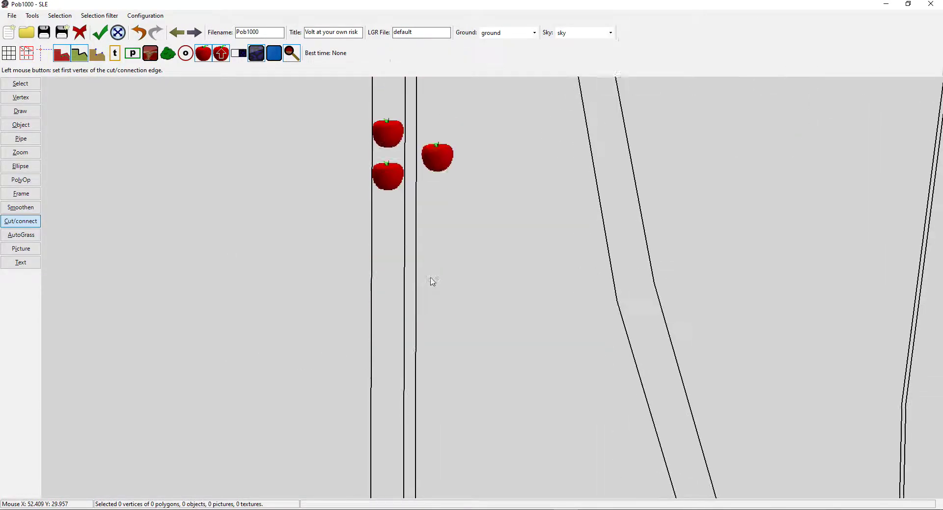
pyautogui.press('Down')
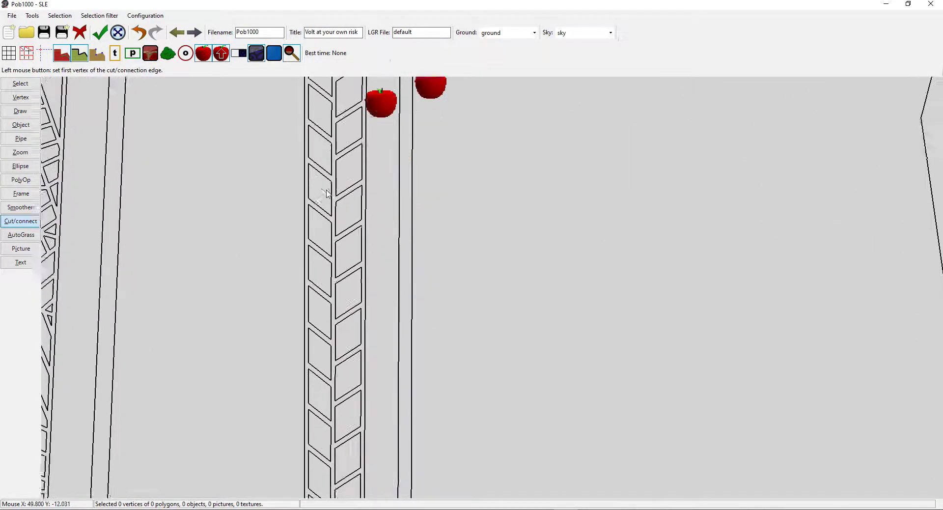
pyautogui.press('Left')
pyautogui.press('Left')
pyautogui.press('Up')
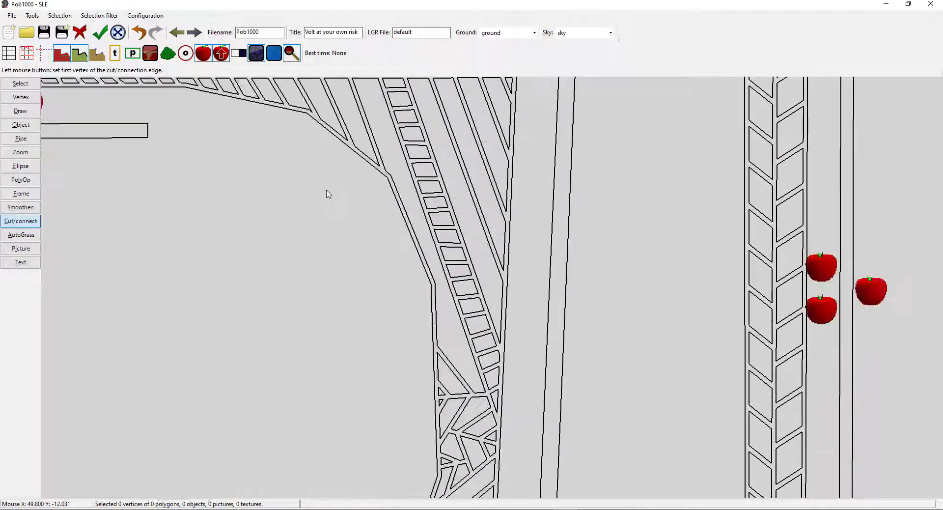
pyautogui.press('Left')
pyautogui.press('Right')
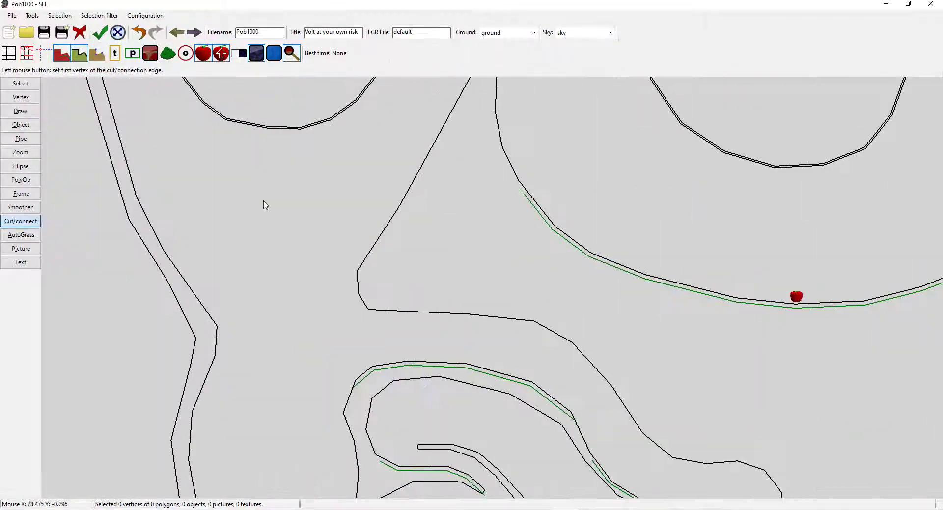
pyautogui.press('Up')
pyautogui.press('Up')
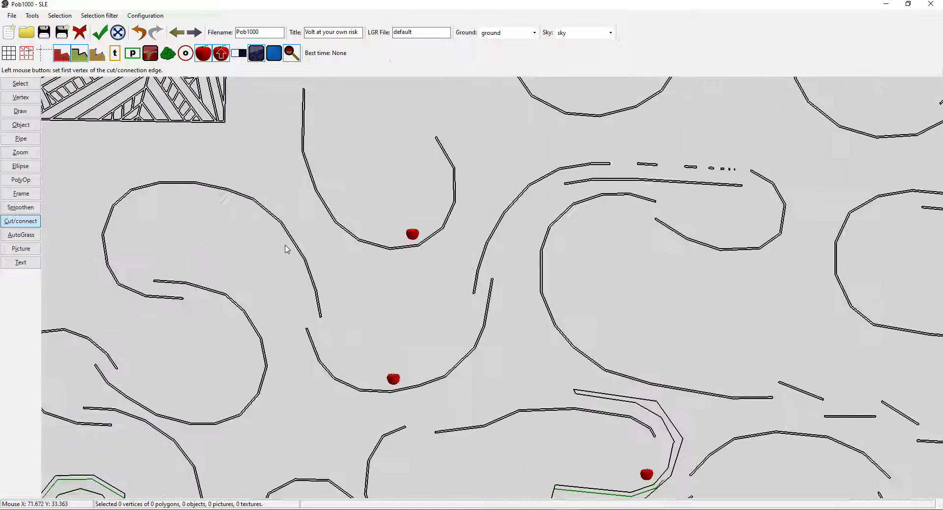
pyautogui.press('Up')
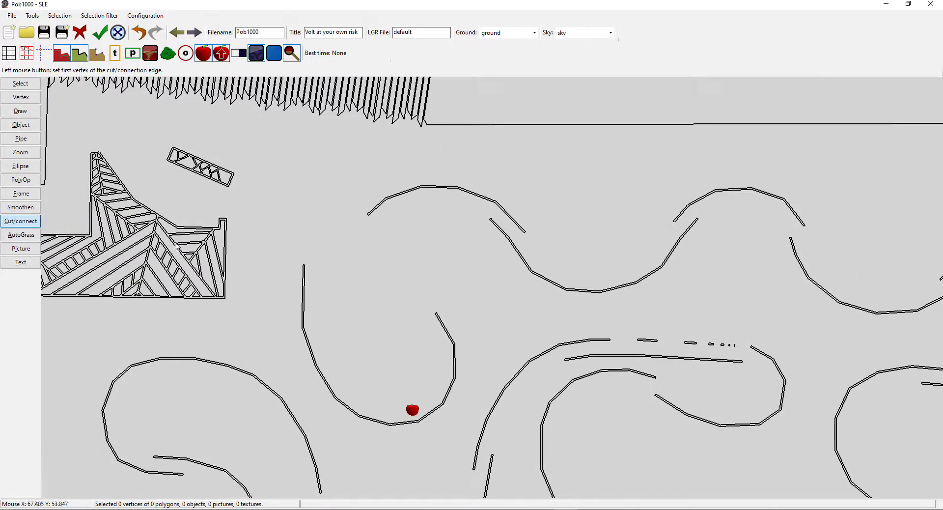